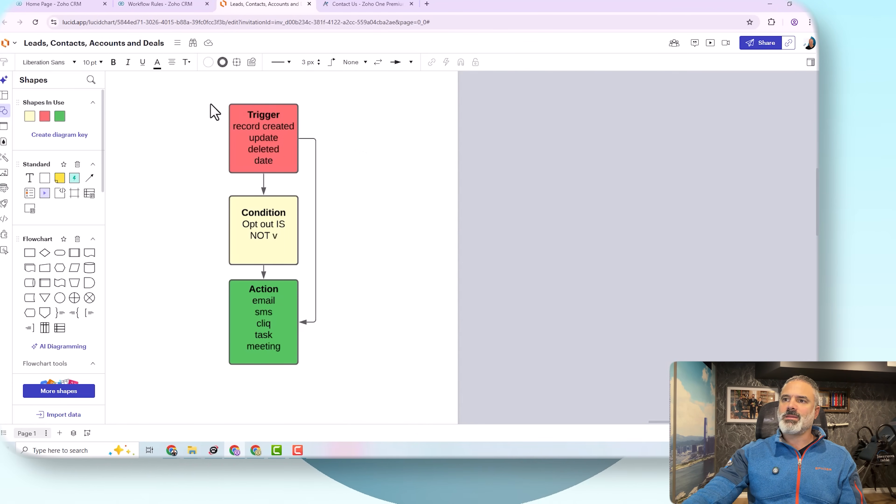
Step: Reposition the flowchart and prefix the red Trigger box heading so it reads '1 - Trigger'
drag(284, 330, 538, 321)
drag(618, 309, 464, 285)
click(448, 240)
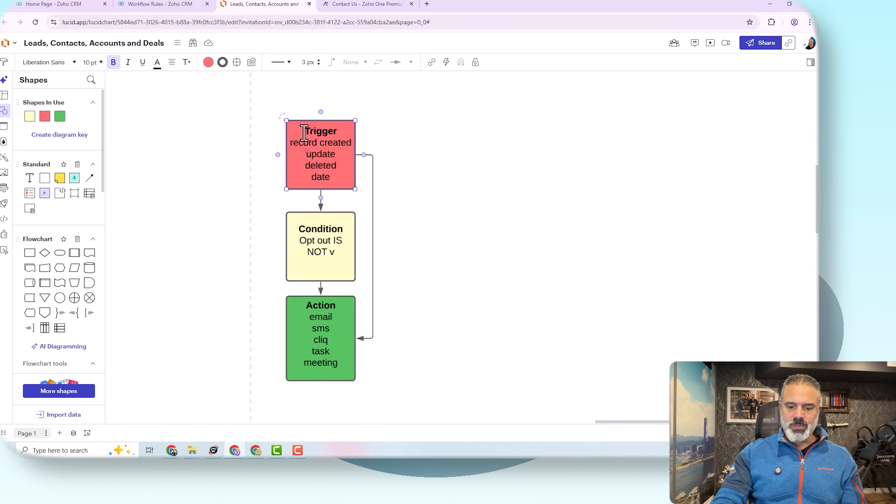
text(1 -)
scroll(359, 128, up, 3)
click(381, 129)
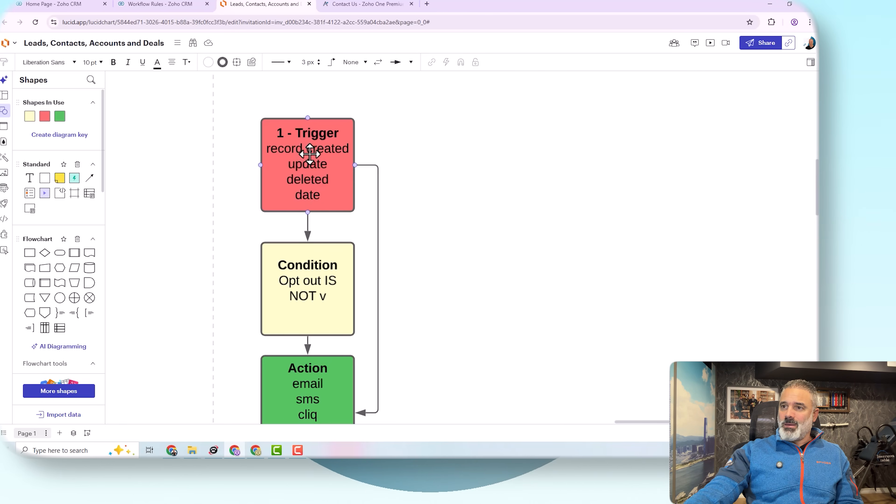
click(327, 173)
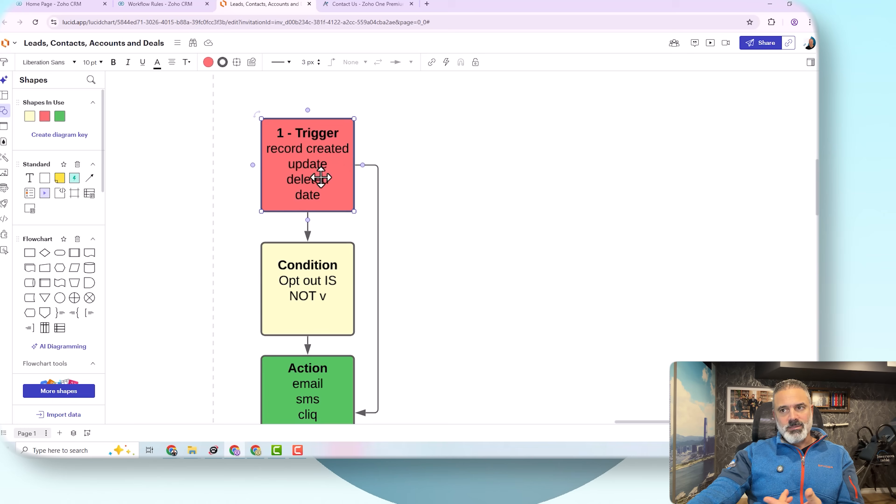
Step: Prefix the yellow Condition heading with '2 - ', then select each box to check the numbering
click(280, 269)
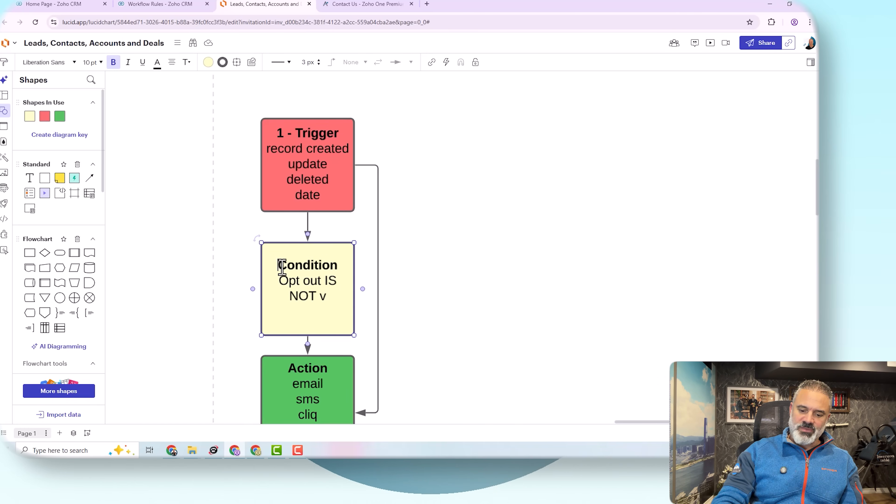
text(2 -)
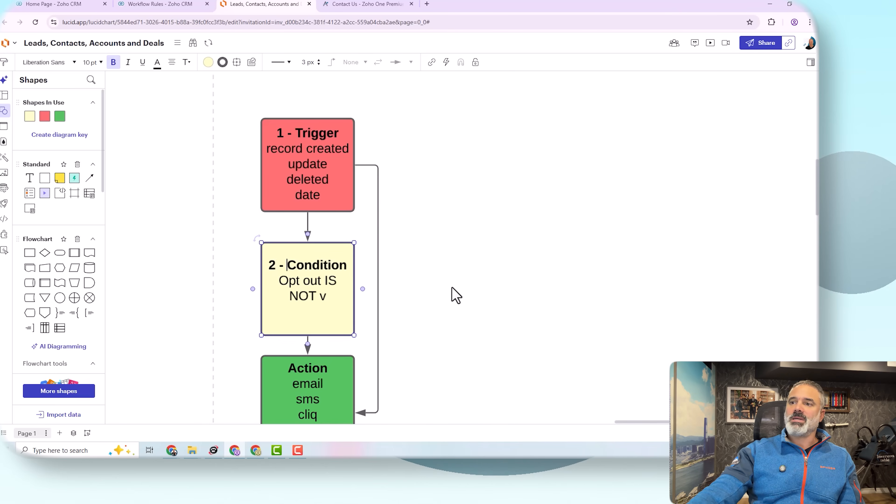
click(430, 259)
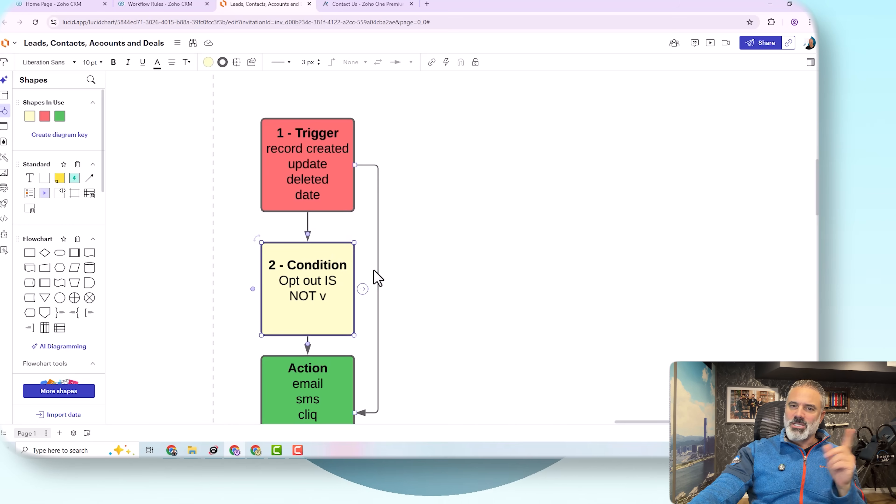
click(314, 173)
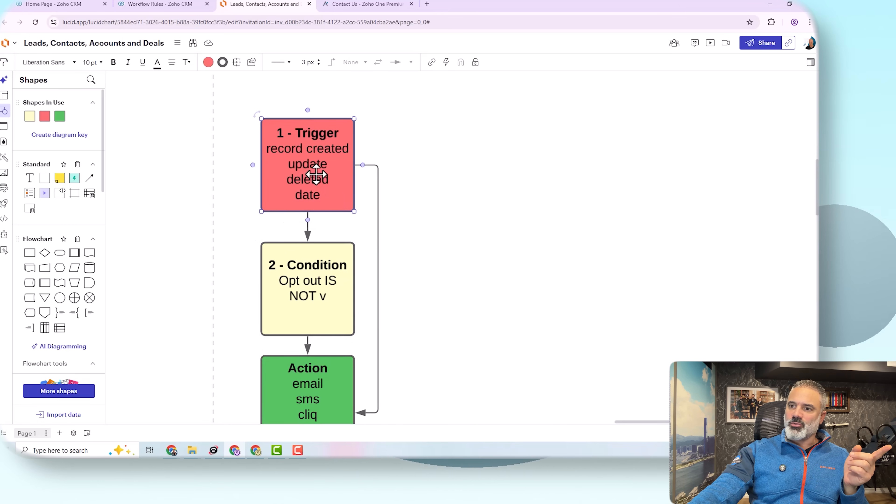
click(325, 376)
click(314, 272)
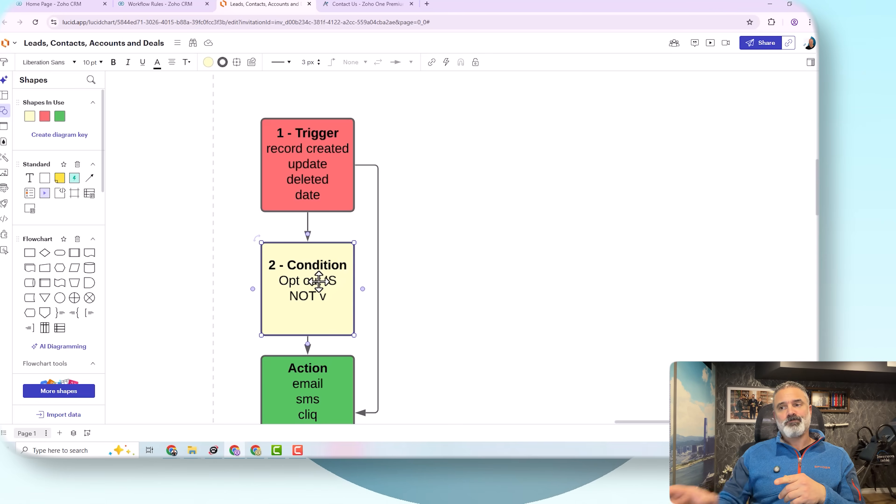
Step: Number the green Action box heading with 3 so it reads '3 - Action'
scroll(320, 273, down, 3)
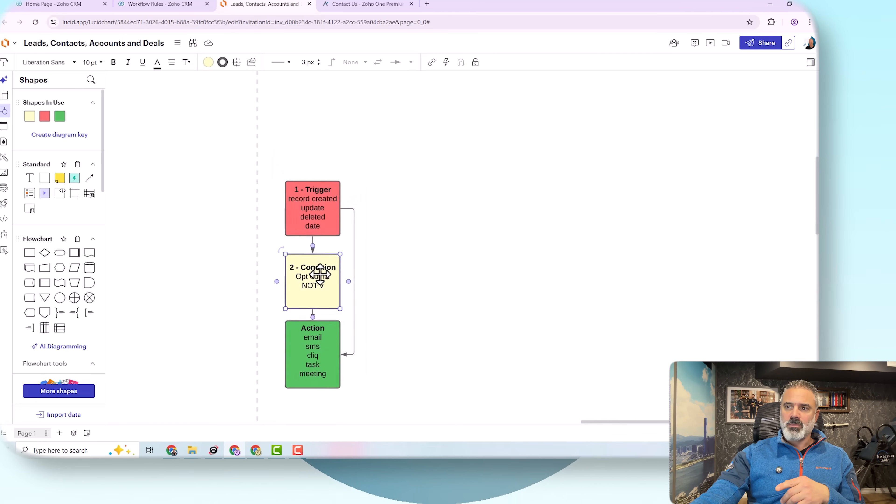
scroll(319, 306, up, 6)
drag(471, 373, 481, 184)
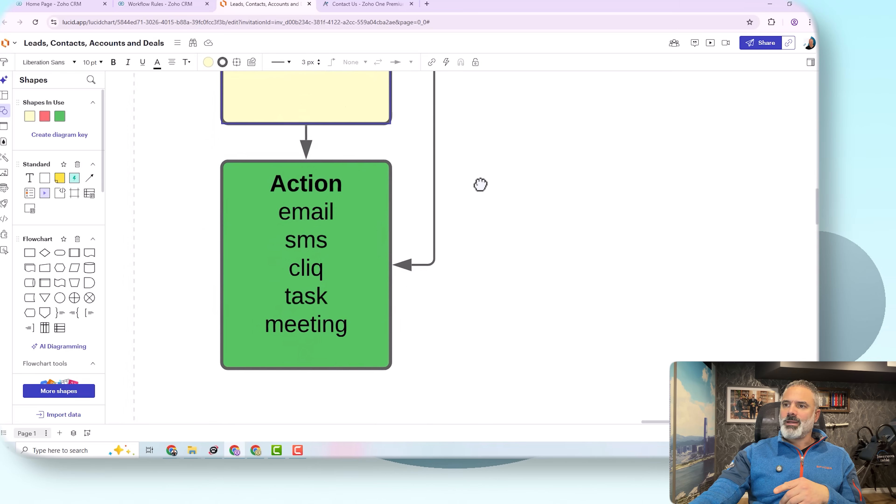
double_click(306, 182)
click(267, 181)
text(3 -)
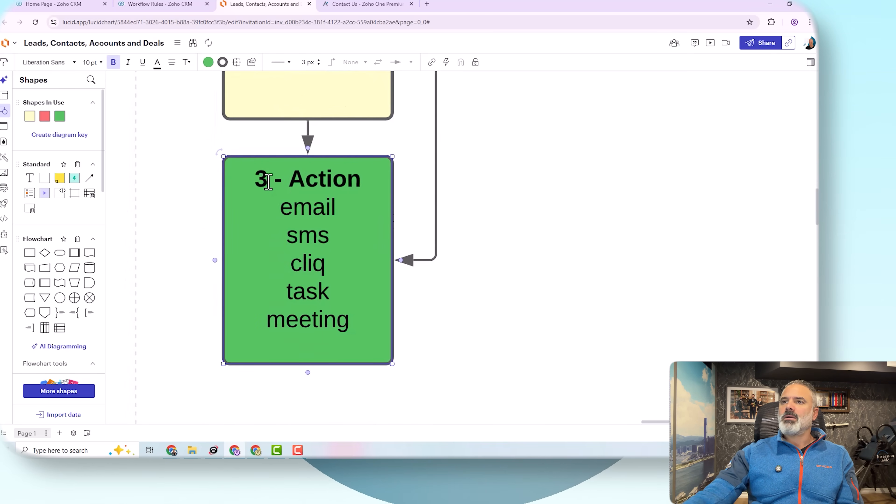
click(437, 216)
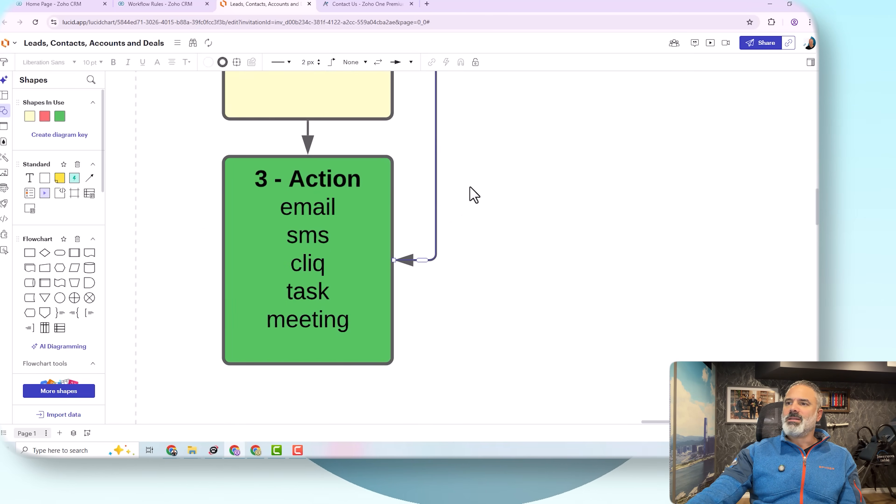
Step: Frame all three numbered boxes in view, then return to the Zoho CRM Workflow Rules tab
scroll(472, 194, down, 2)
scroll(554, 172, up, 5)
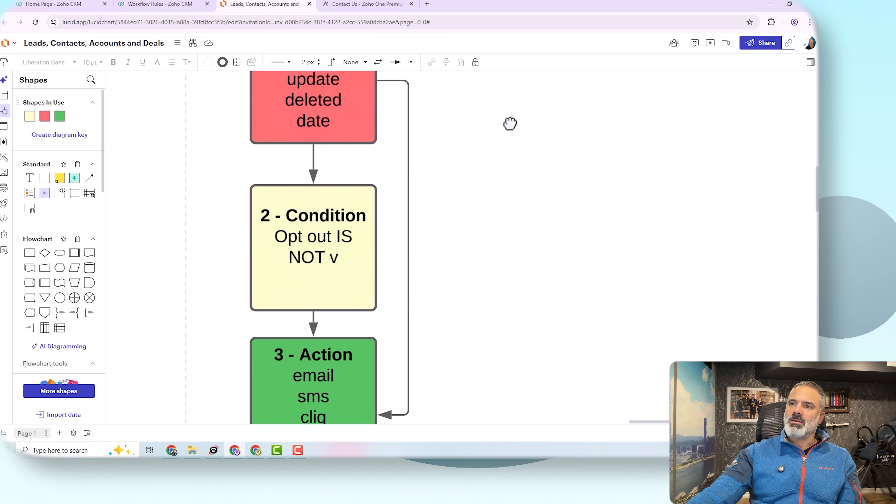
scroll(314, 172, up, 5)
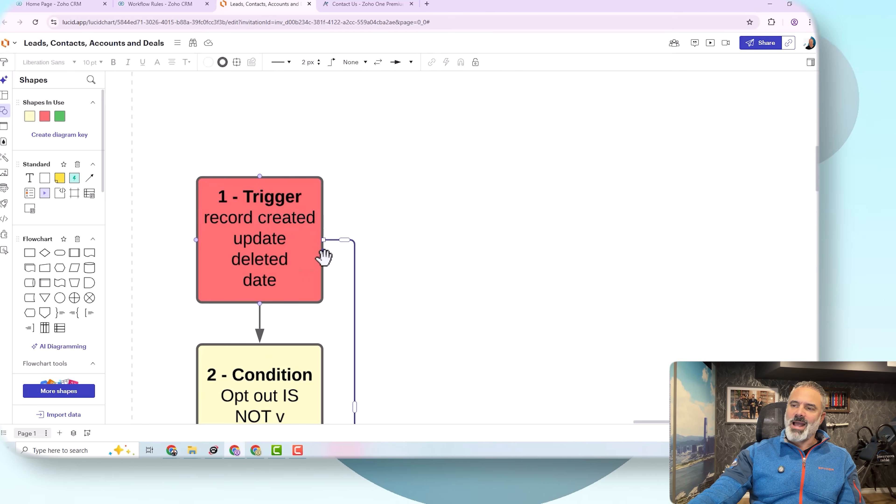
scroll(406, 325, down, 7)
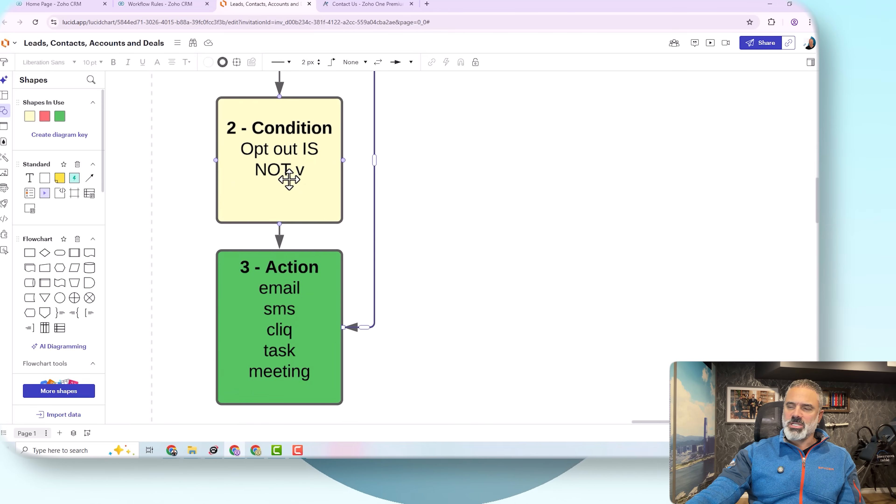
scroll(409, 315, down, 2)
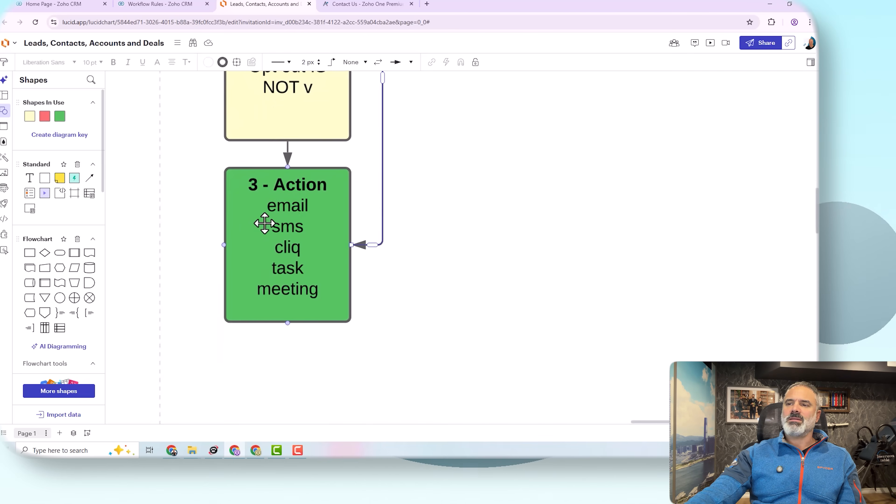
click(271, 204)
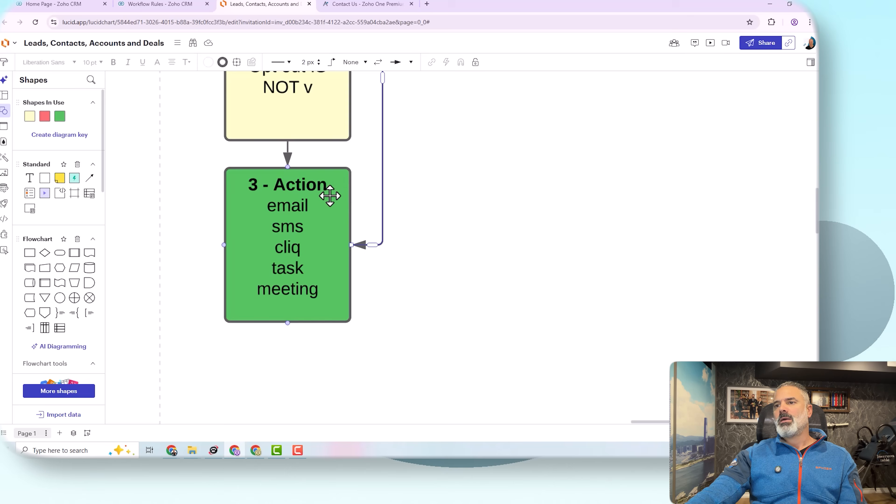
drag(434, 117, 437, 123)
scroll(436, 123, down, 3)
scroll(476, 215, up, 3)
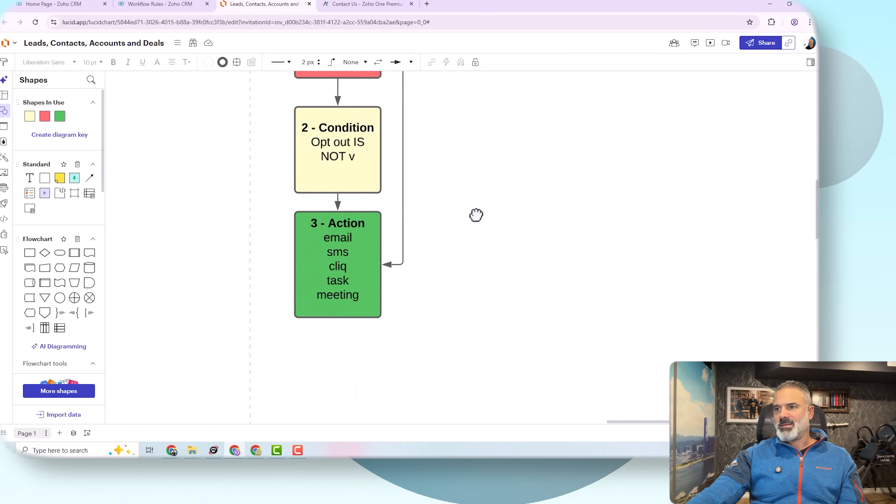
drag(496, 206, 490, 229)
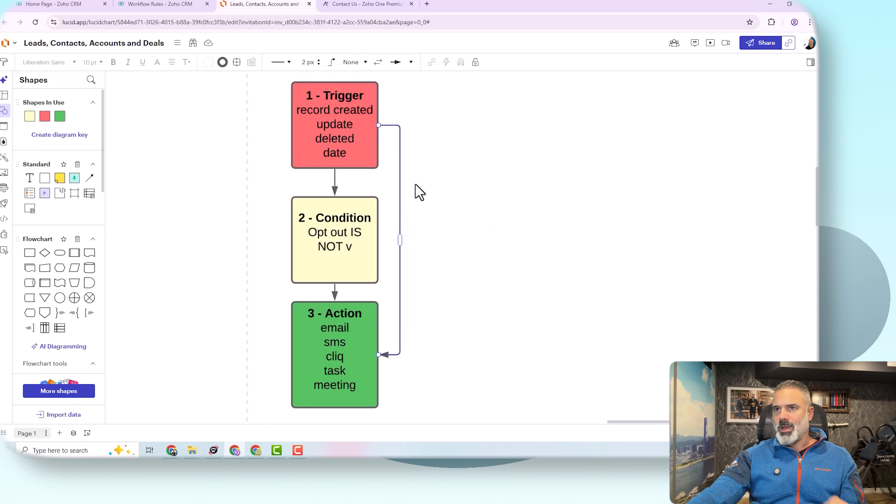
click(179, 4)
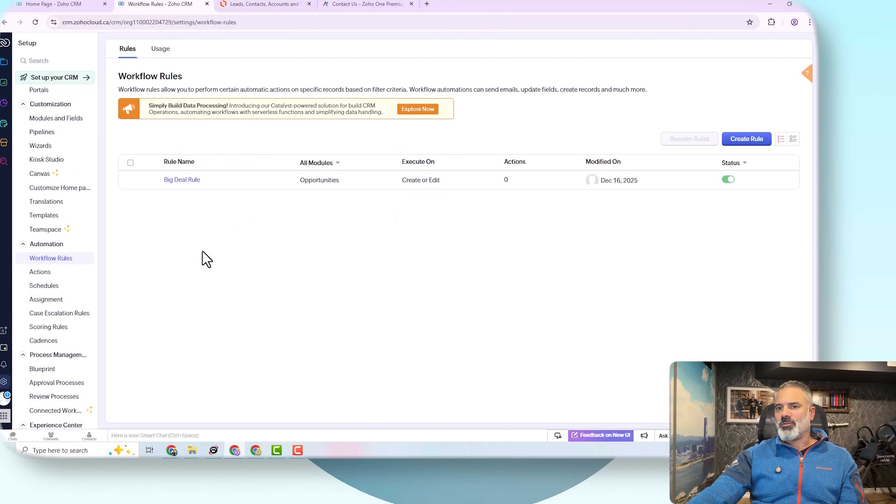
click(5, 382)
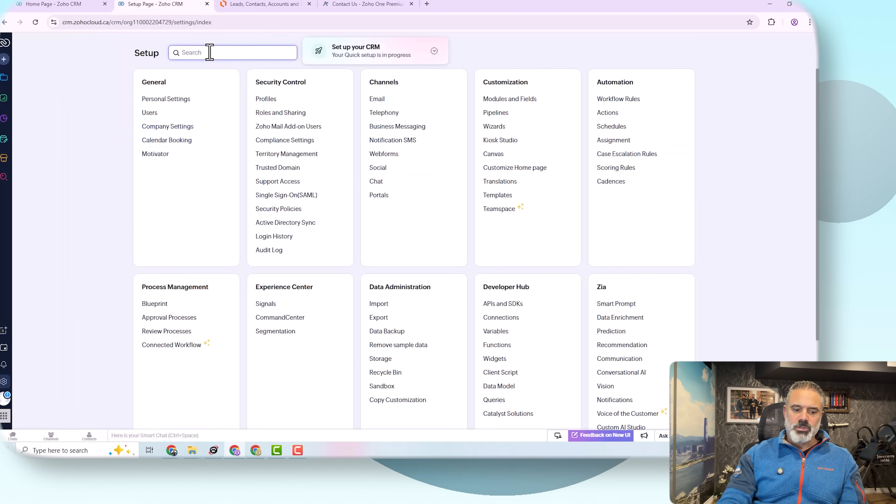
text(workf)
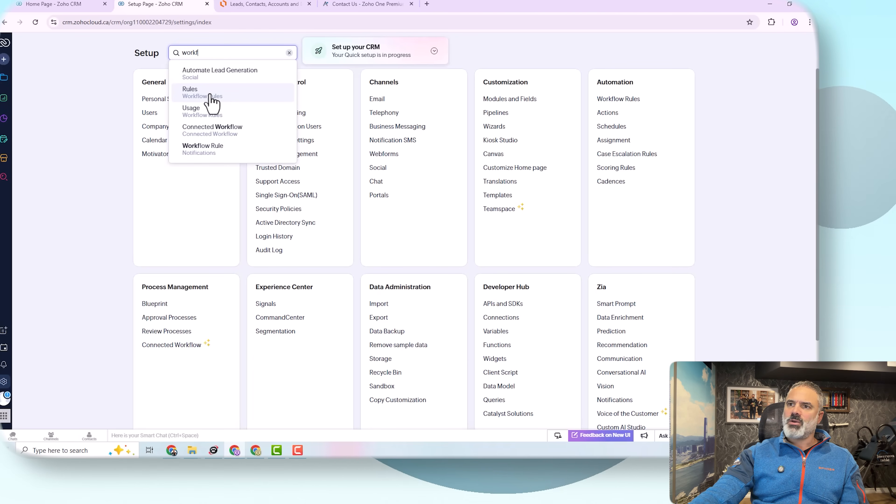
click(629, 100)
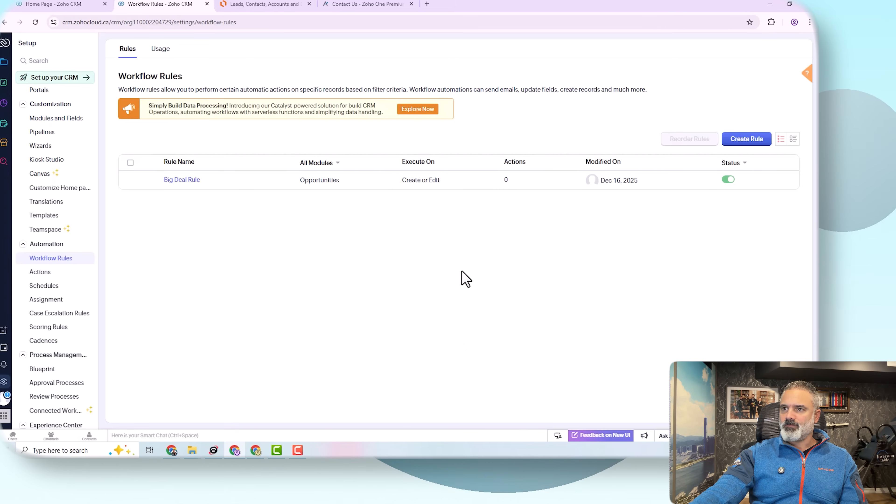
Step: Create a new workflow rule with Leads chosen as its module
click(747, 140)
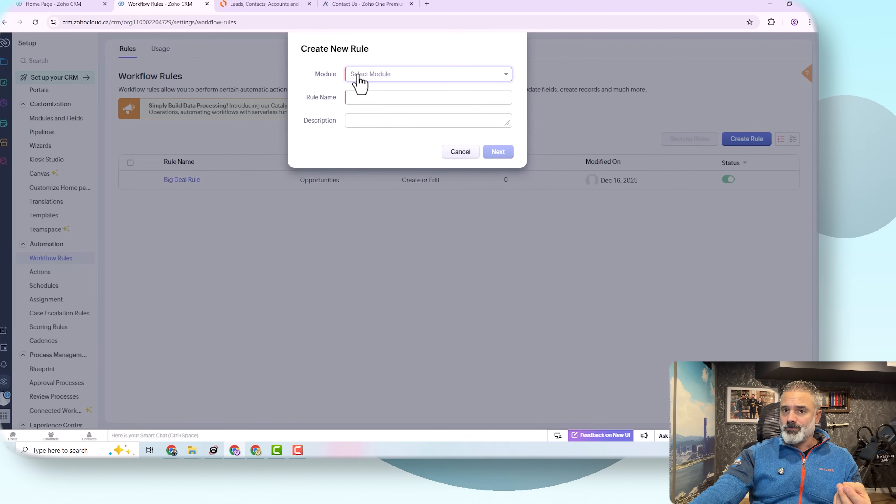
click(358, 75)
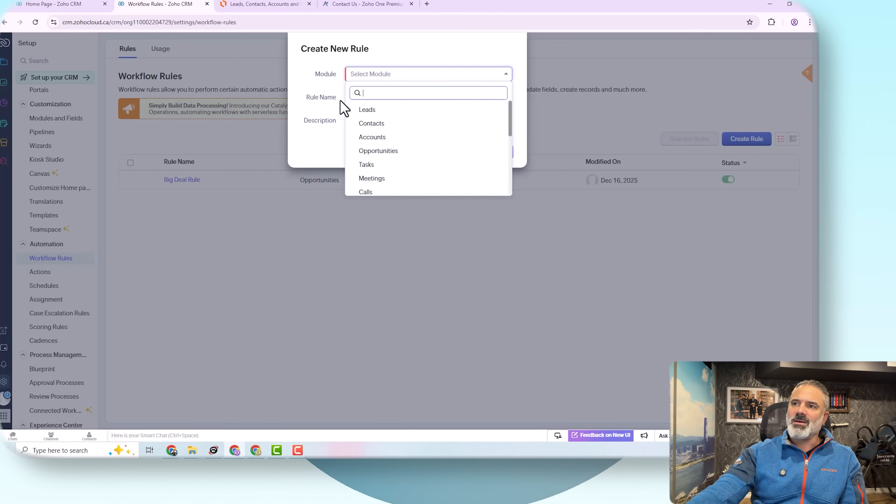
click(374, 112)
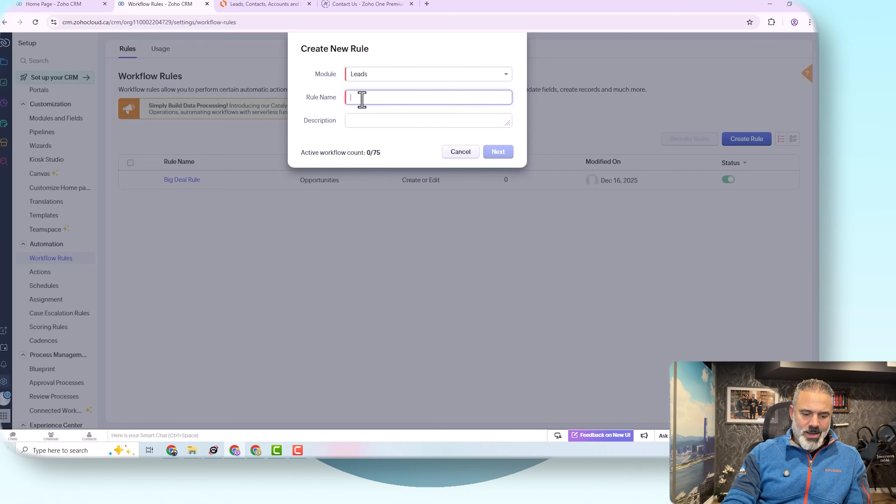
Step: Name the rule 'Send an email to the owner when a lead created', describe salesperson notification, and create it
text(Send an ema)
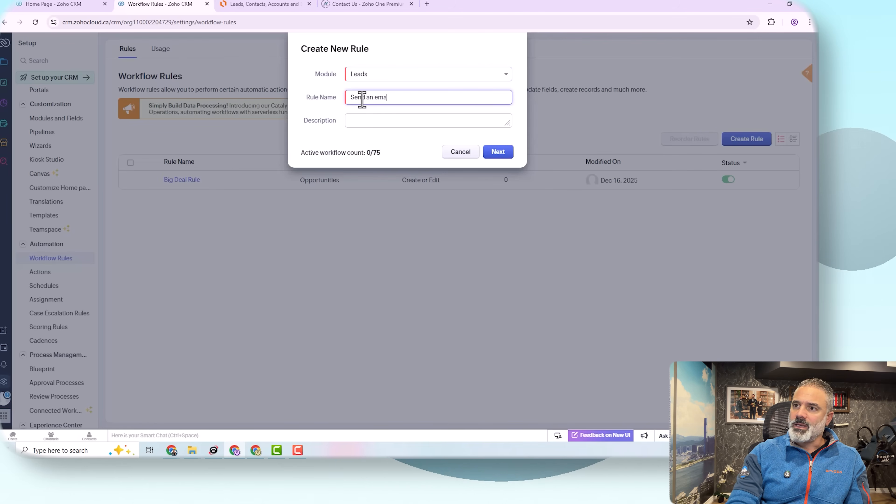
text(il to the)
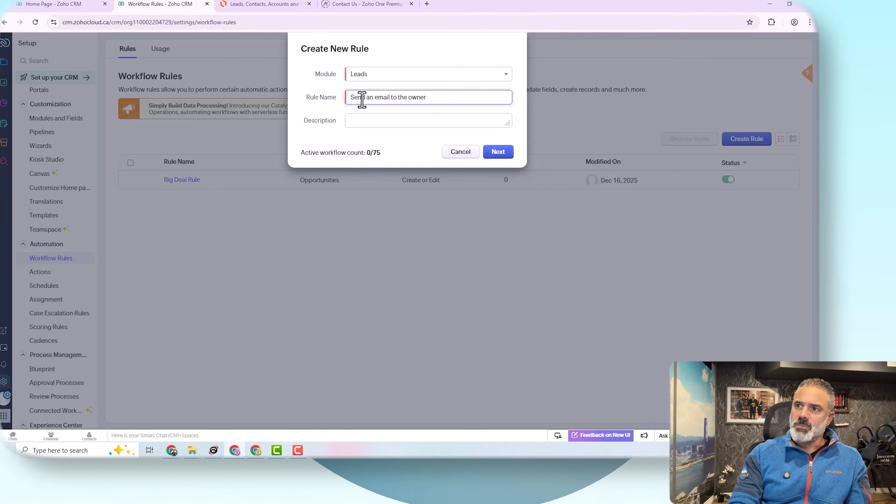
text(owner)
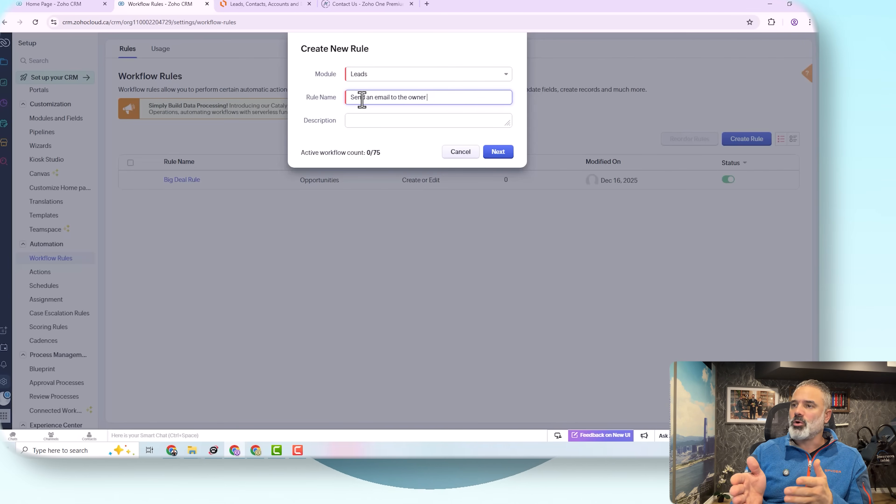
text( when a)
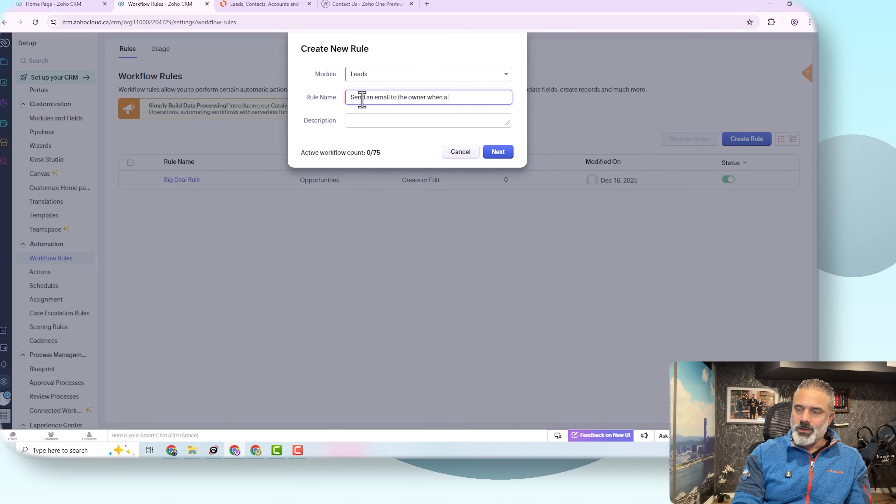
text( lead cte)
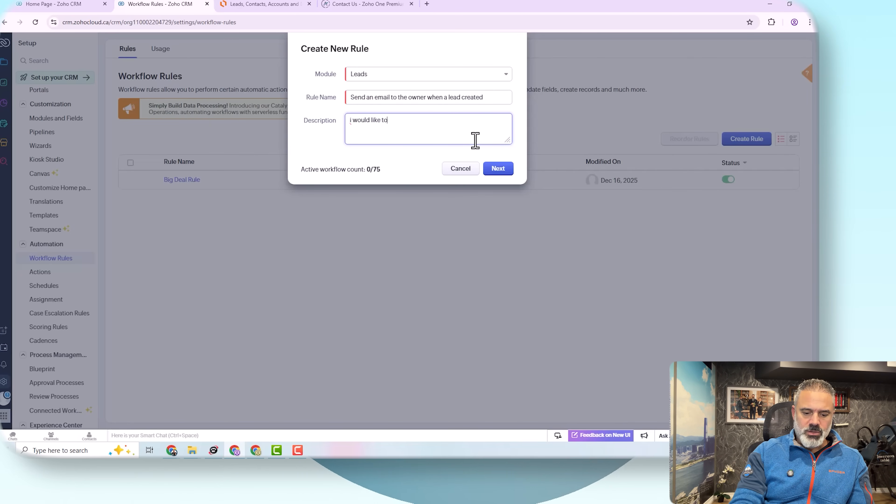
text(y the salesp)
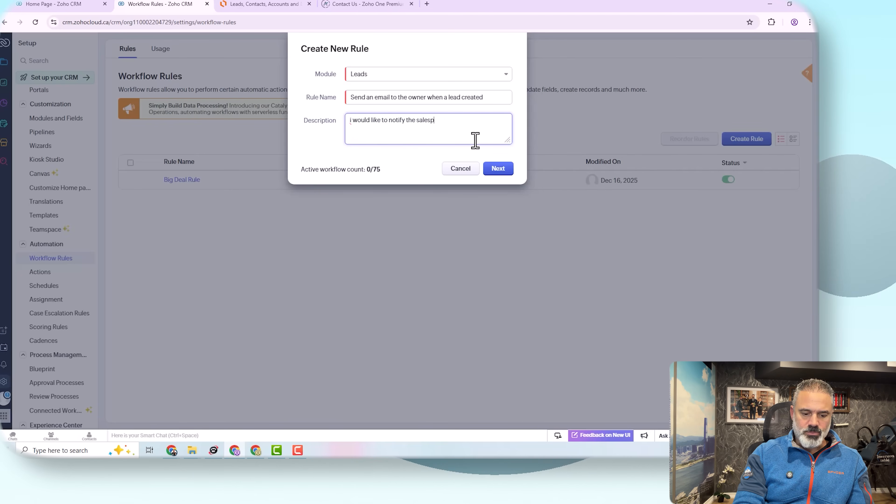
text(erson when a new le)
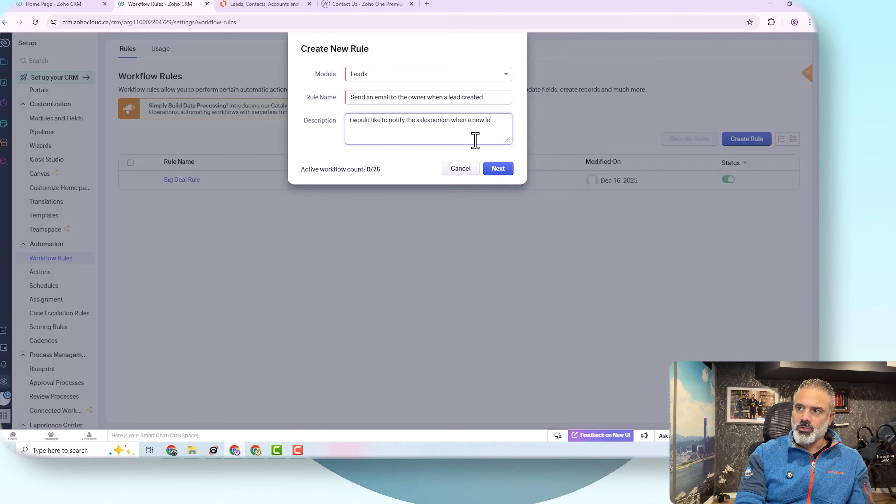
text(ad comes in.)
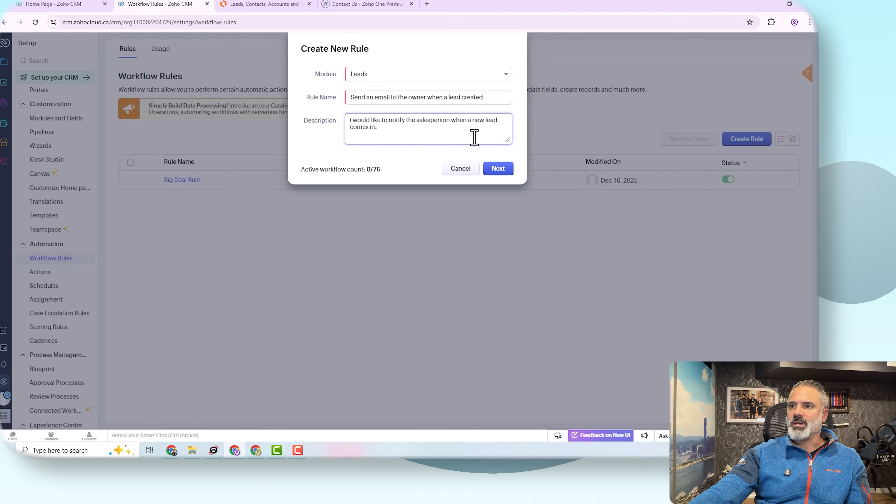
drag(410, 134, 296, 120)
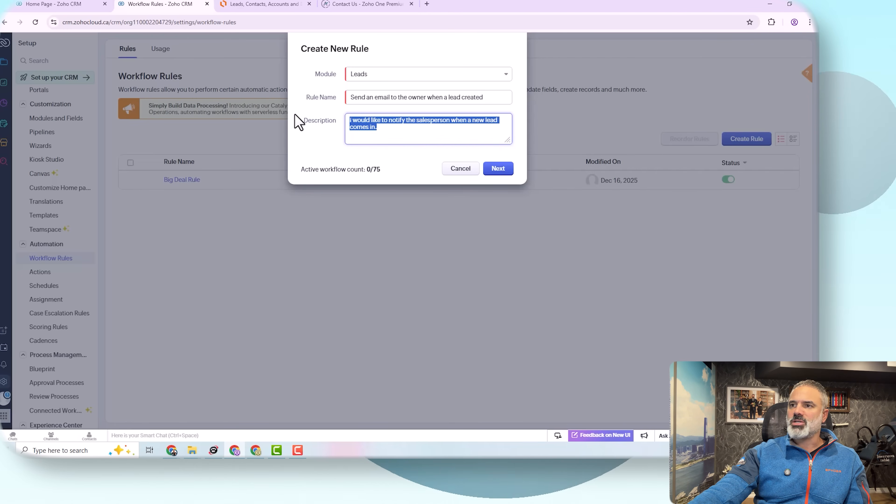
click(371, 127)
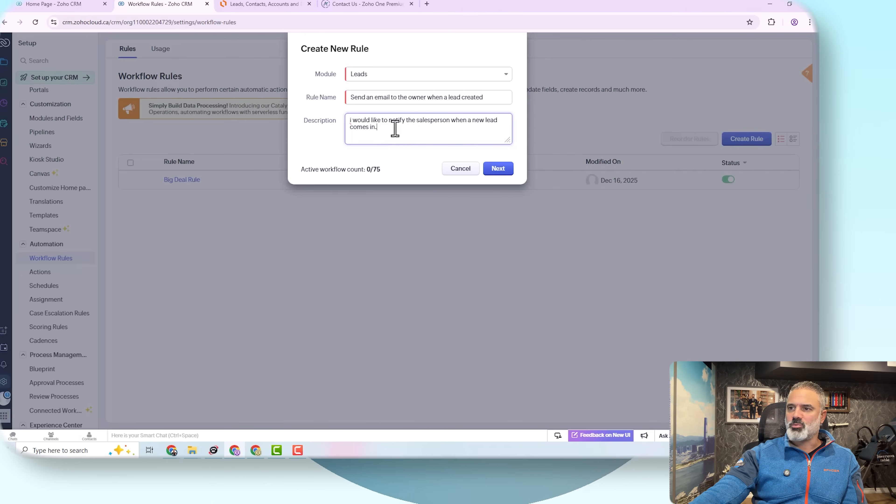
click(496, 169)
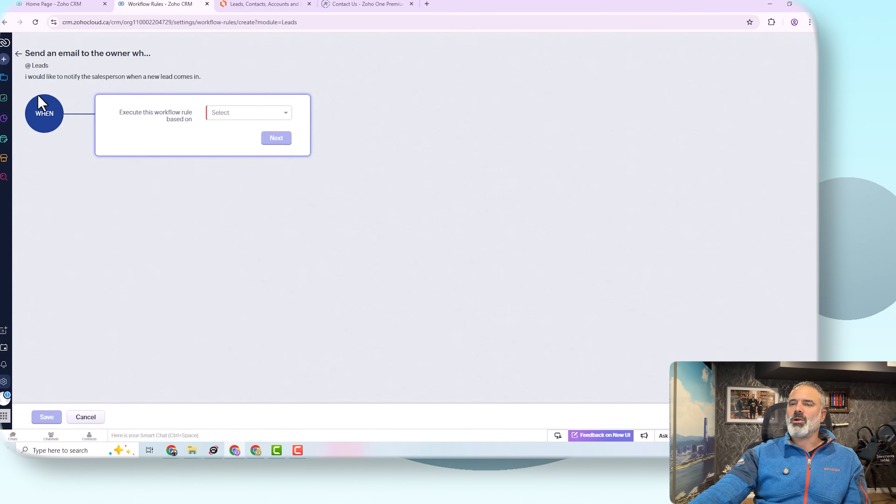
Step: Compare the rule's 'Execute this workflow rule based on' options against the Lucidchart diagram
click(263, 5)
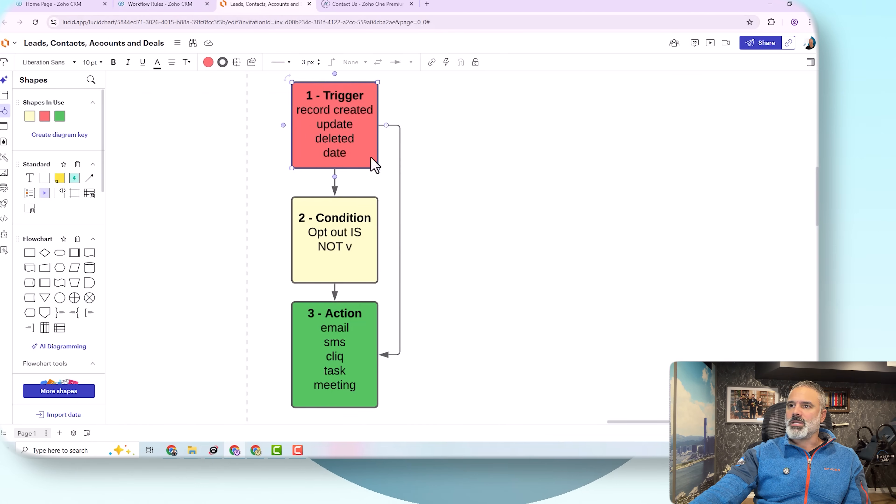
click(178, 4)
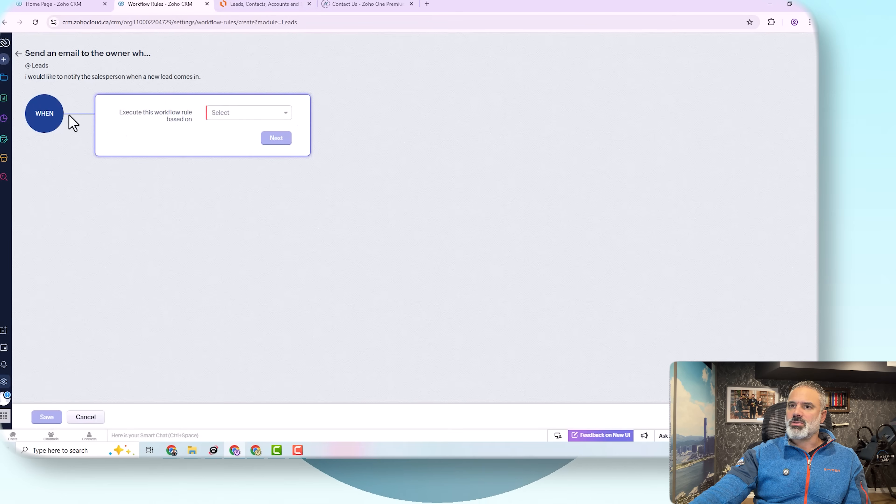
click(241, 116)
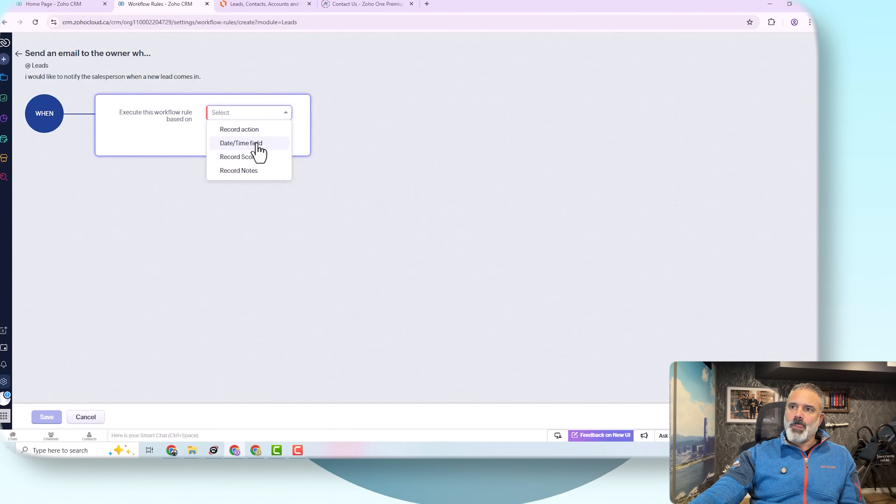
click(252, 9)
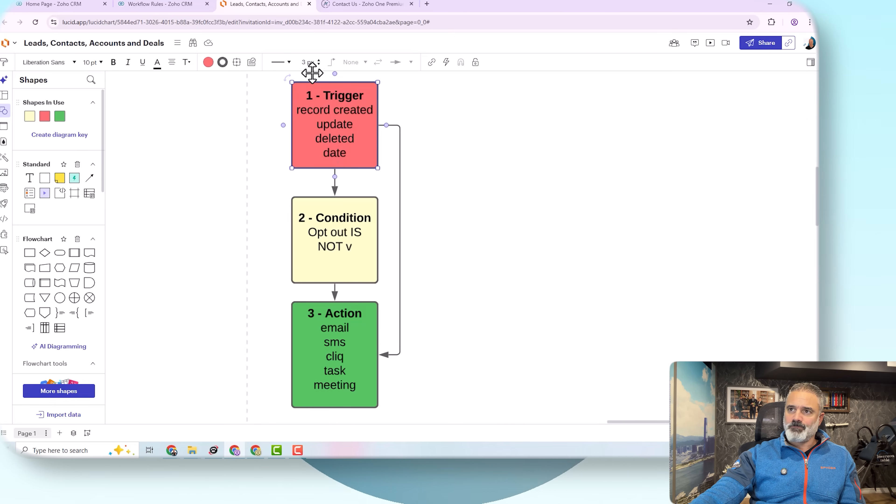
Step: Go back to the Zoho CRM rule's trigger choices after reviewing the Trigger box
click(174, 4)
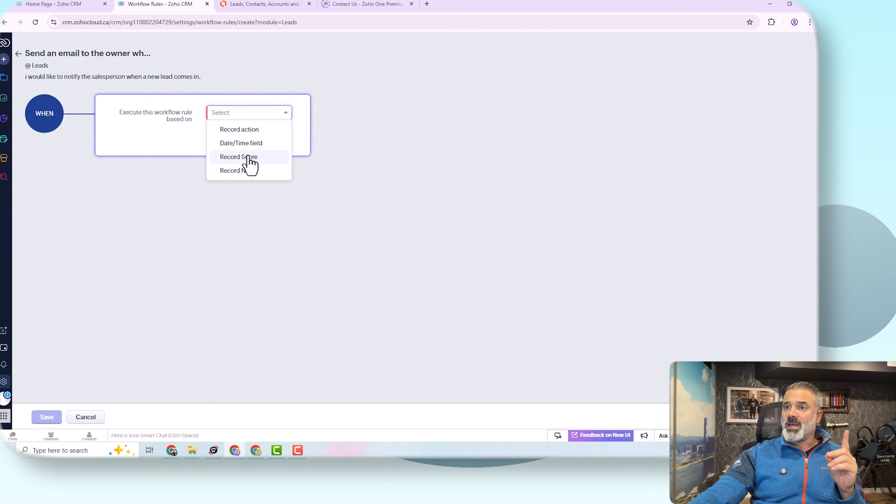
Step: Trigger the rule on Record action Create and proceed to the conditions
click(259, 132)
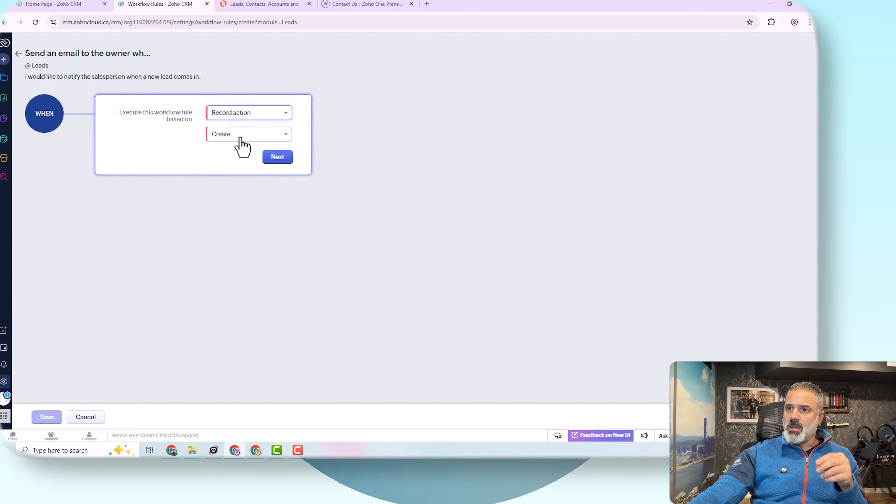
click(258, 134)
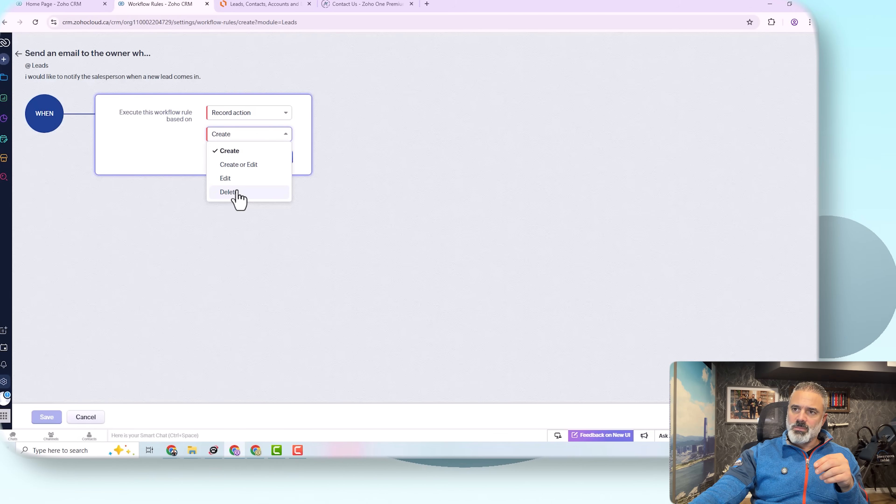
click(234, 152)
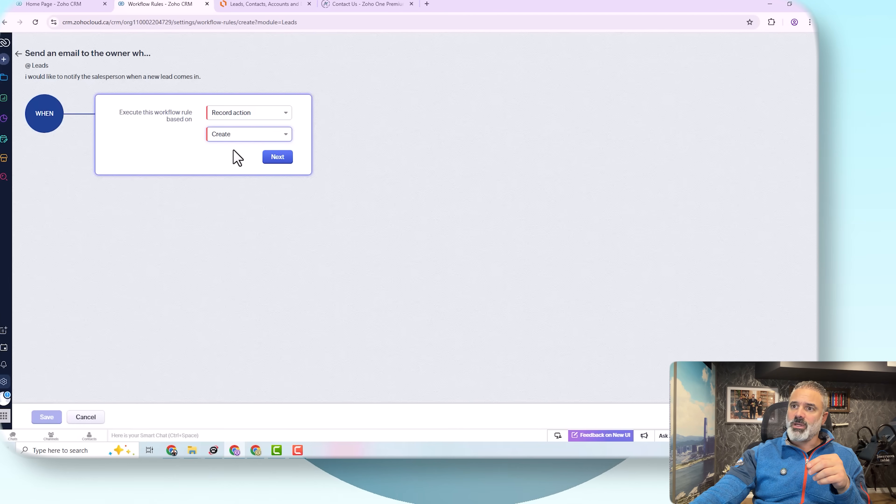
click(278, 157)
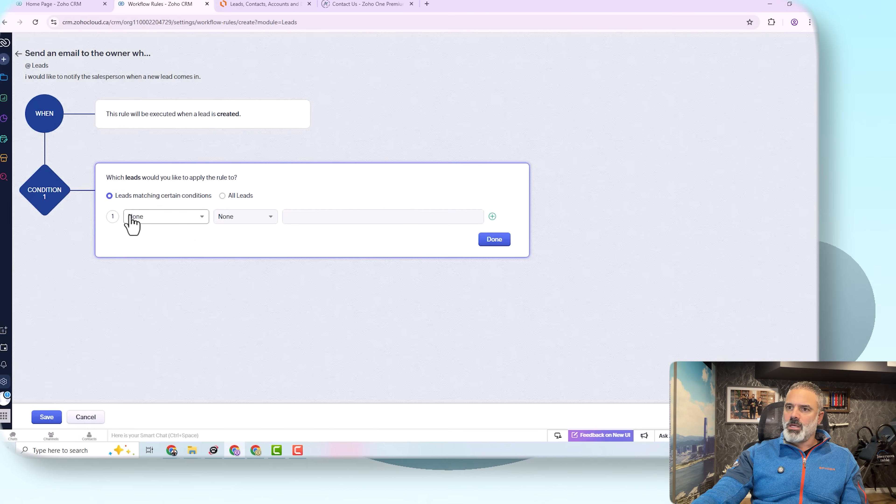
Step: Set Condition 1 to First Name is Test, then bring up the Lucidchart diagram
click(154, 218)
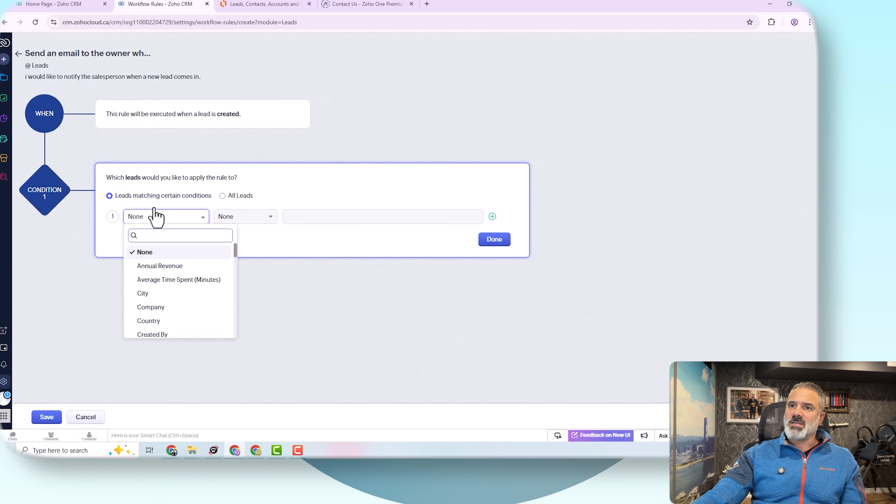
double_click(33, 65)
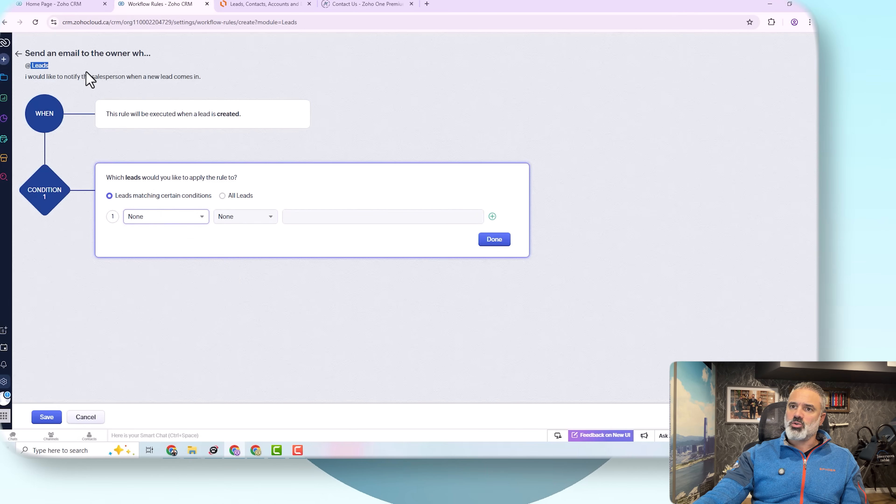
click(180, 220)
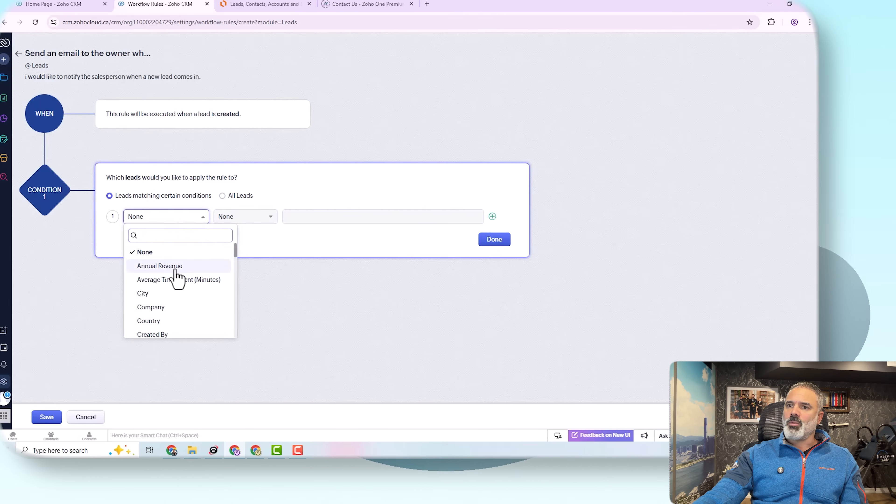
text(fir)
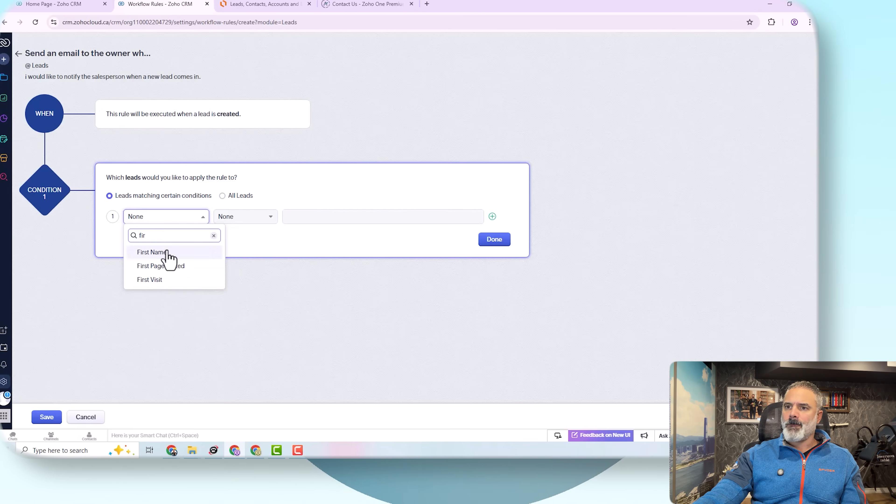
click(166, 252)
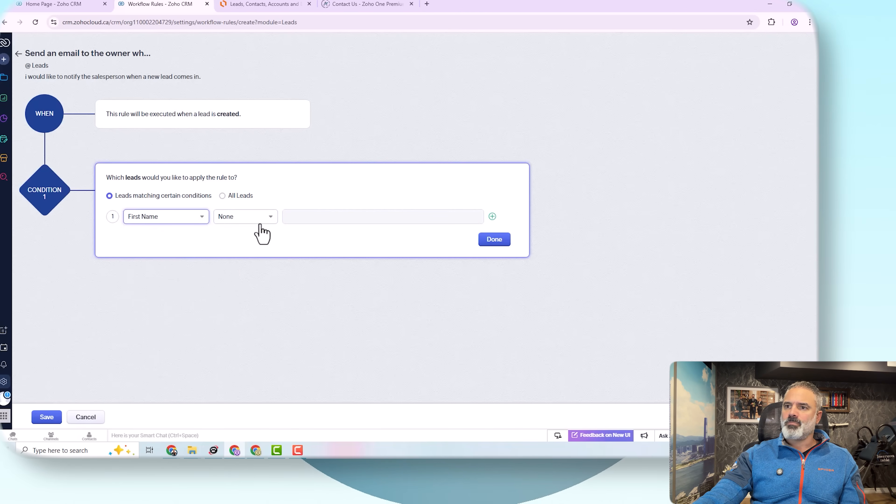
click(256, 220)
click(247, 247)
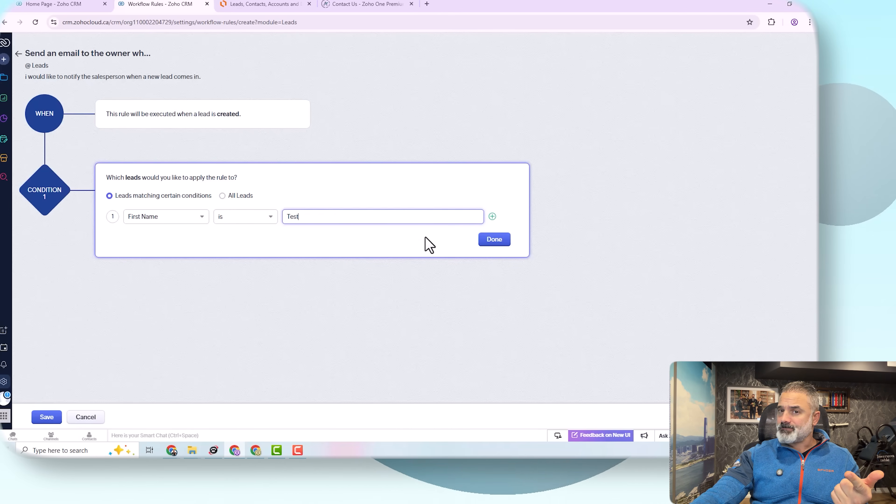
click(494, 240)
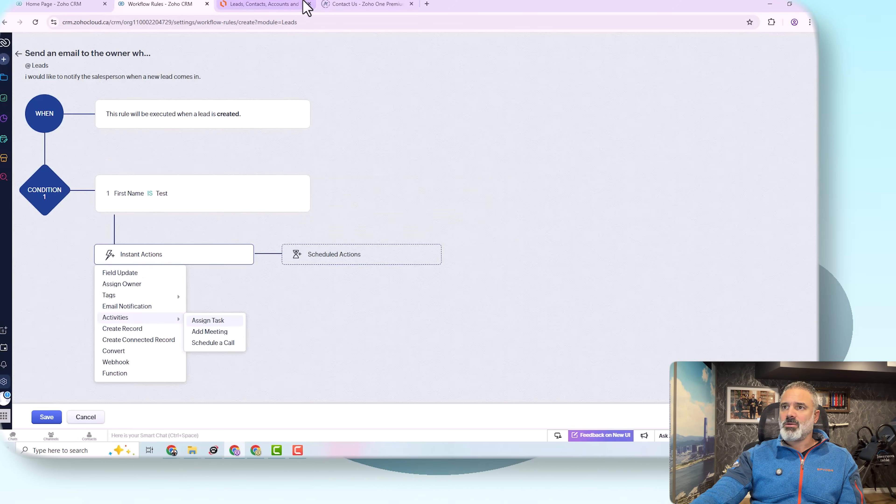
click(276, 6)
Step: Select the Condition and Action boxes in Lucidchart, then return to the rule's instant actions
click(352, 230)
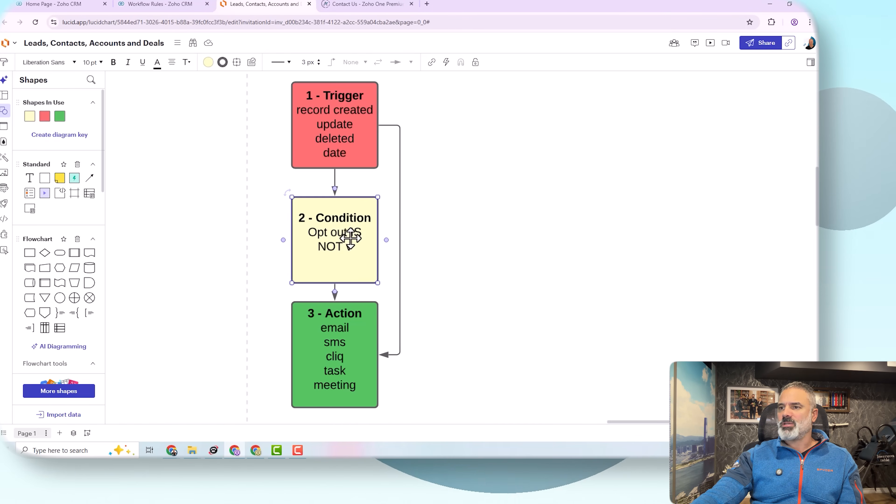
click(333, 337)
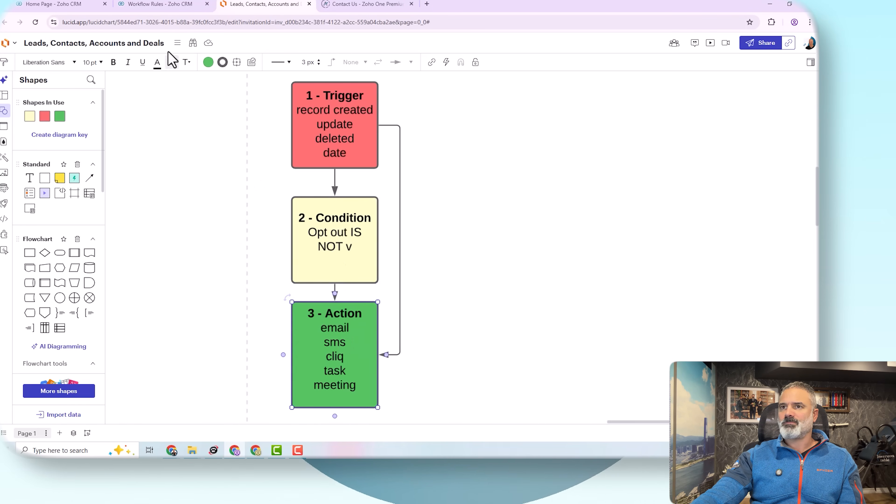
click(164, 5)
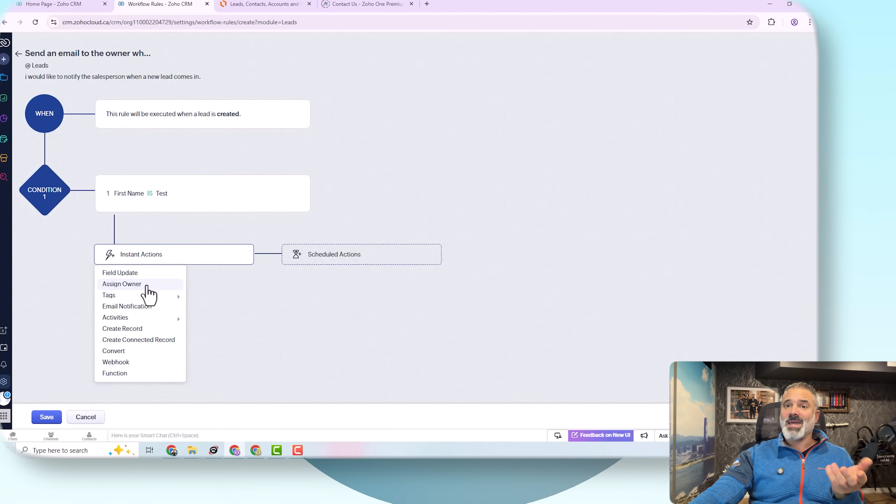
Step: Add an Assign Owner instant action that hands matching leads to the chosen user
click(149, 284)
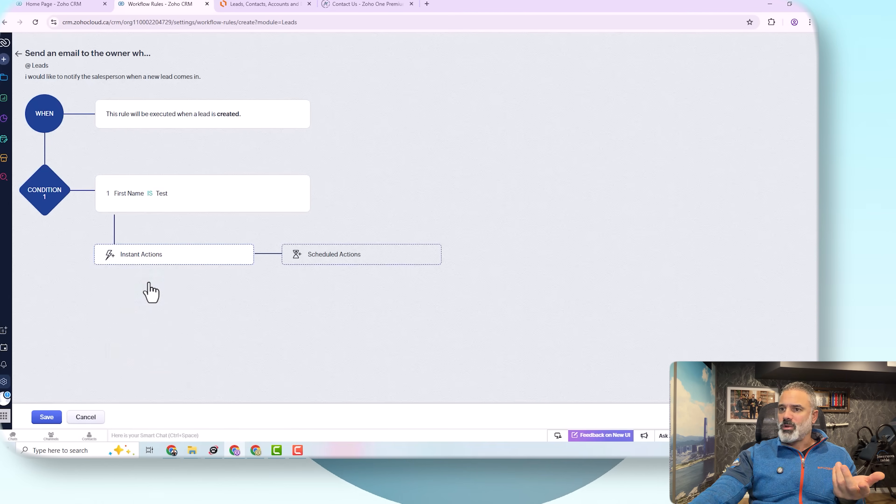
click(361, 112)
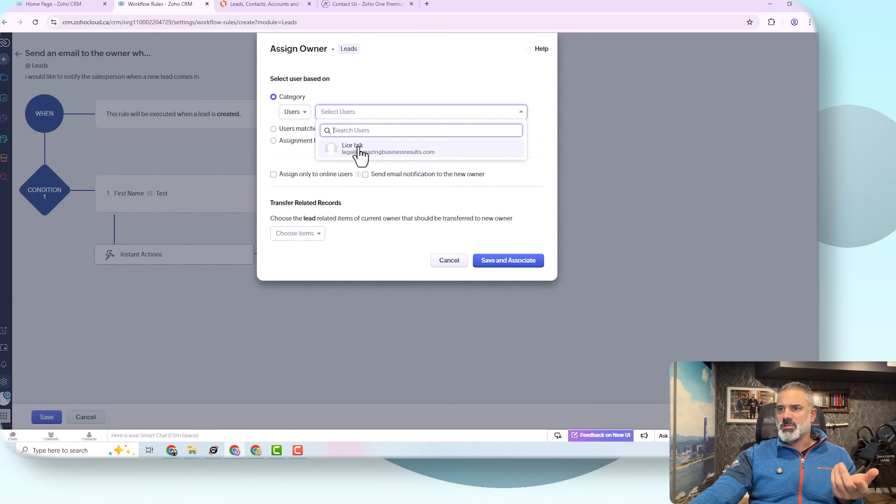
click(358, 148)
click(443, 112)
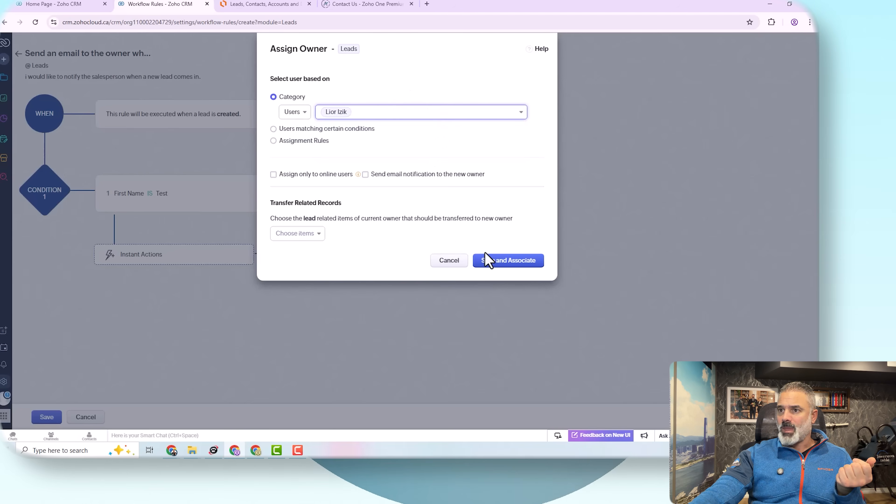
click(476, 261)
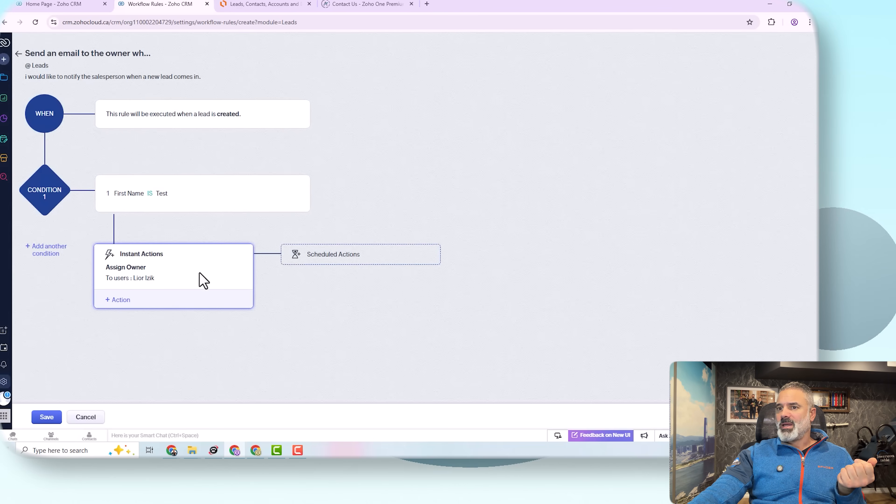
click(120, 300)
Step: Add an email notification named 'Alert on new lead' addressed to the lead's Owner, then choose its template
mouse_move(148, 339)
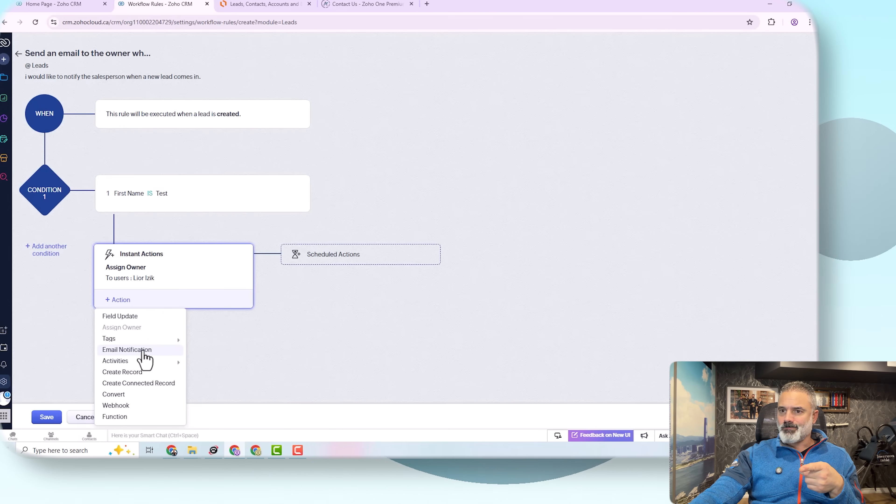
click(142, 351)
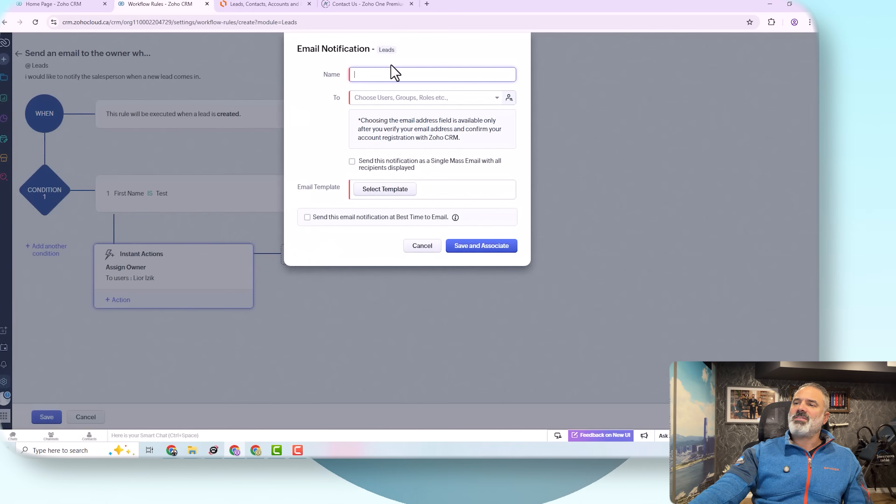
text(A)
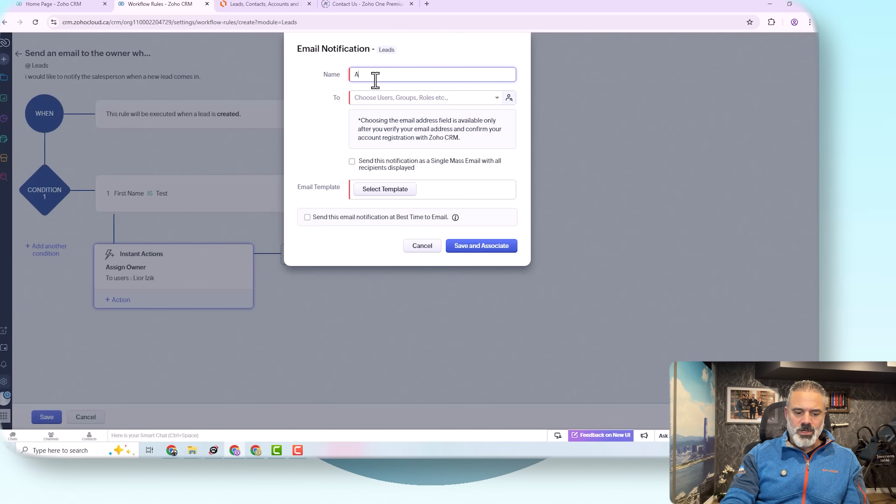
text(lert one)
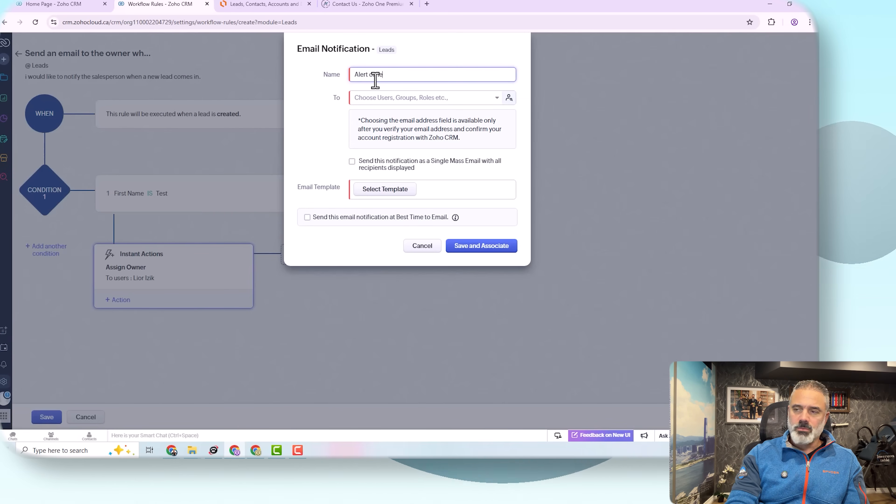
key(BackSpace)
key(BackSpace)
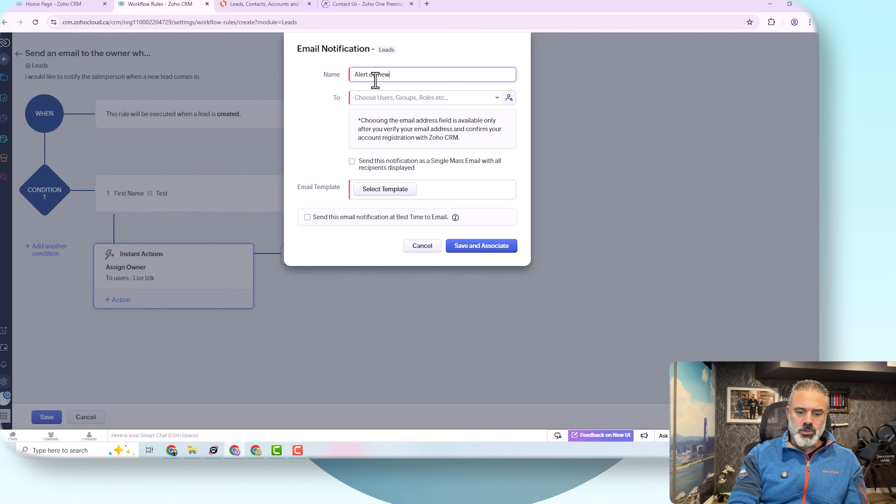
click(402, 99)
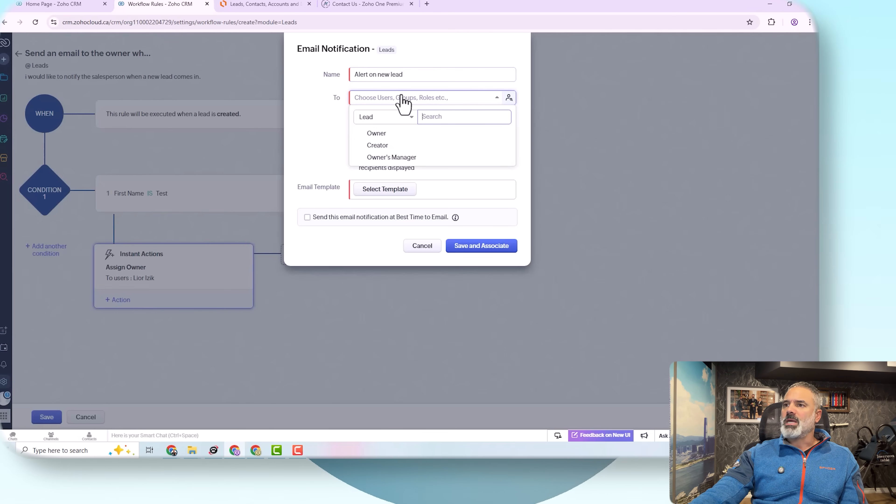
click(381, 136)
click(328, 129)
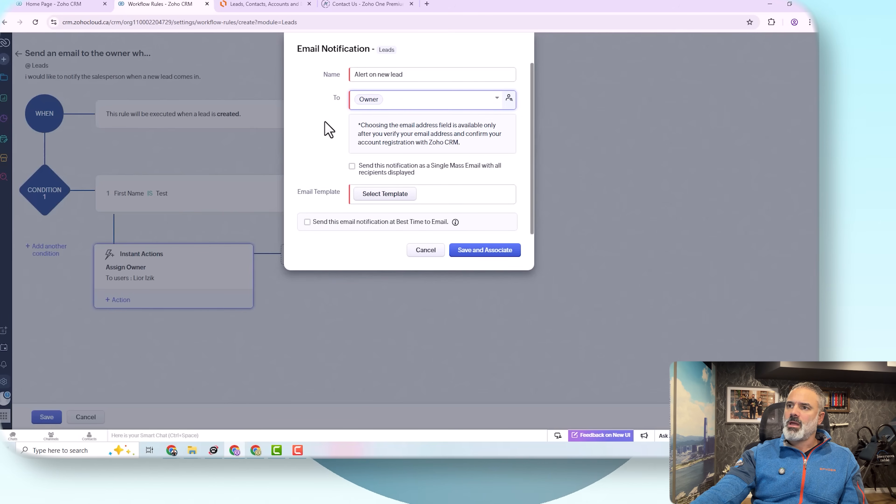
click(393, 198)
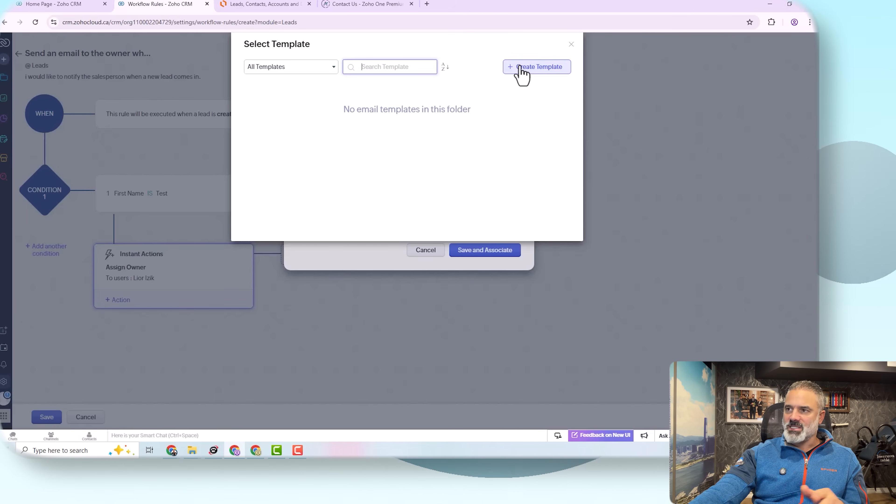
Step: Create a 'New lead' template from Birthday 3 with subject 'New Lead created - ${Leads.Lead Name}'
click(539, 69)
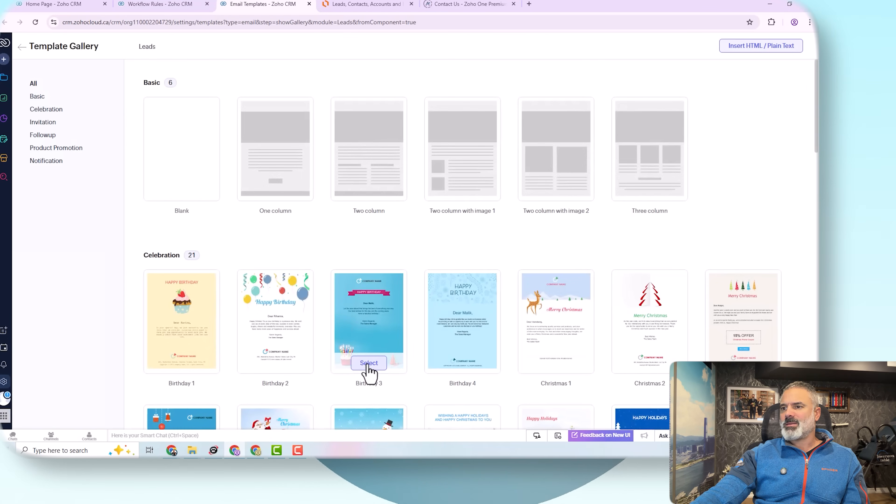
click(367, 364)
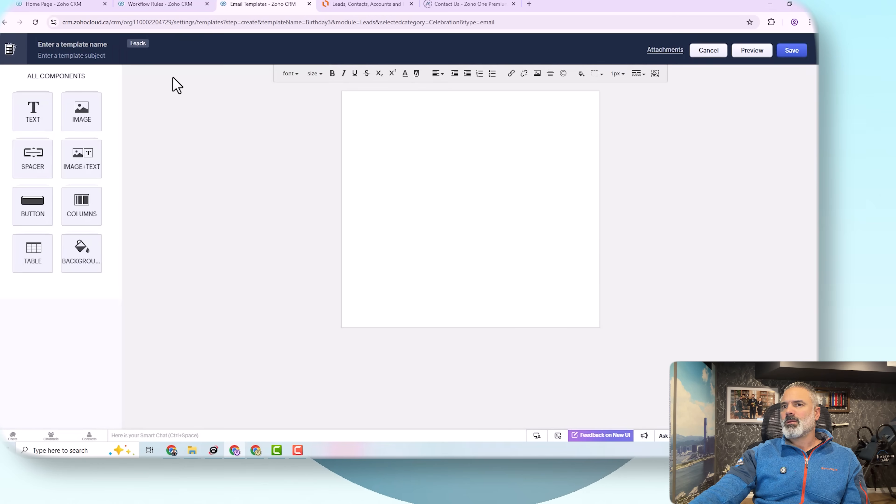
click(170, 175)
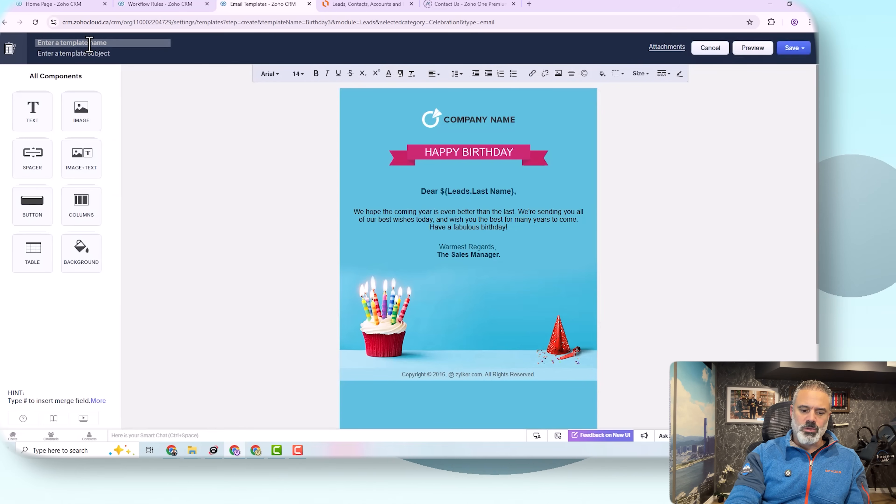
text(new ke)
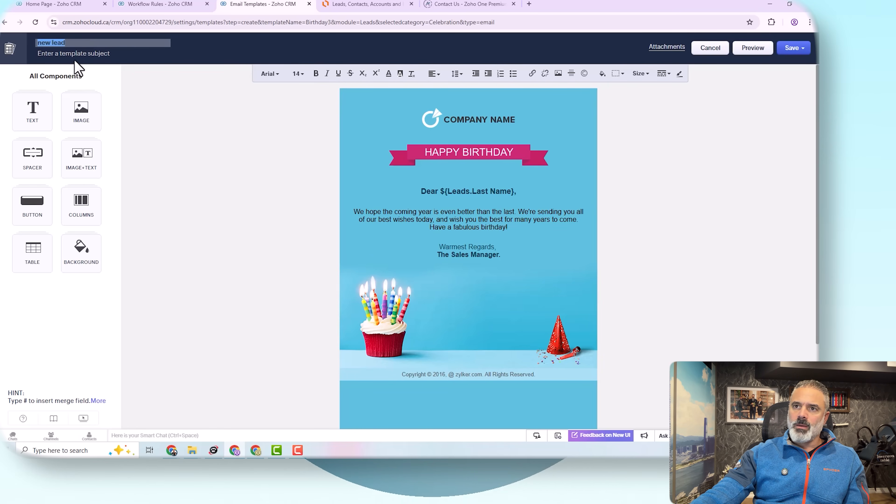
click(85, 54)
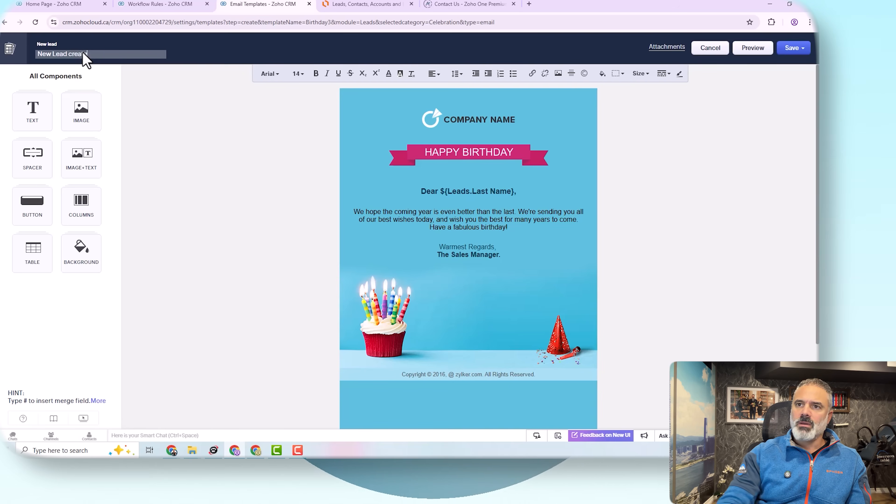
text(#)
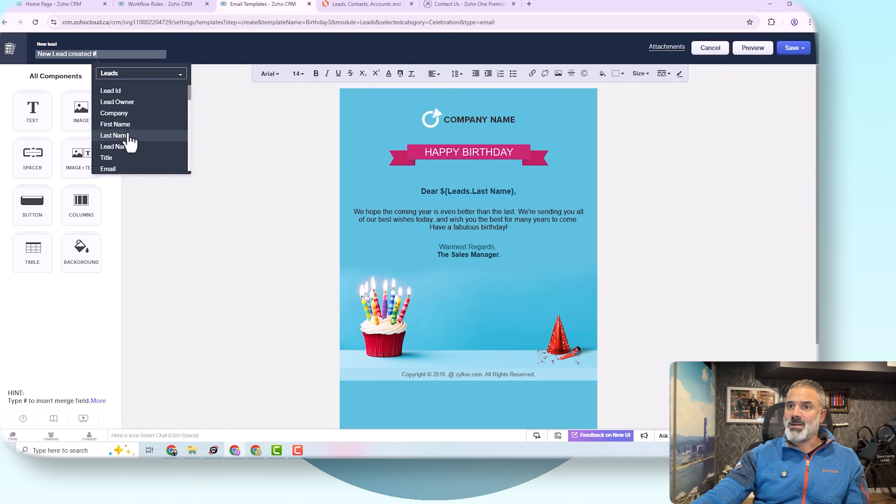
click(125, 146)
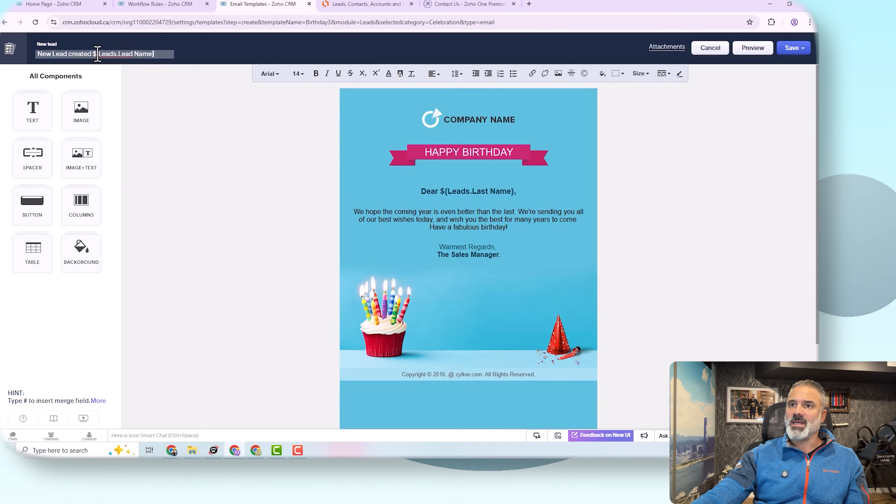
drag(93, 53, 210, 60)
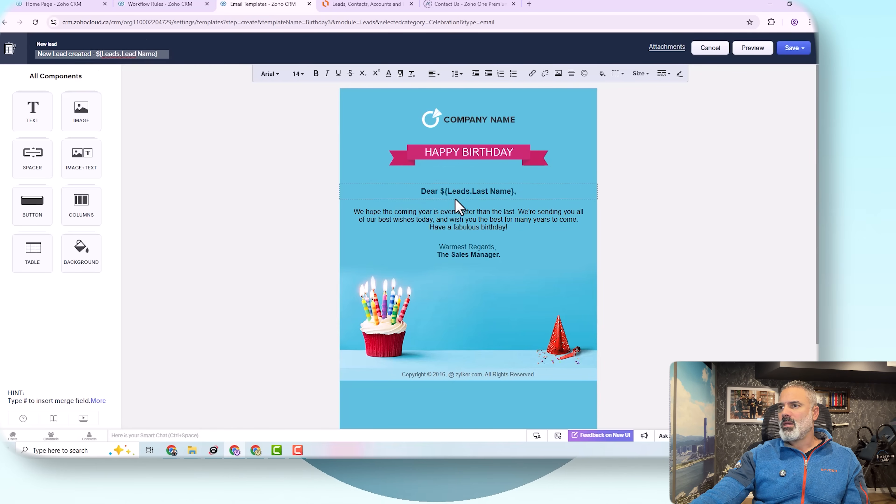
Step: Strip the HAPPY BIRTHDAY banner, COMPANY NAME header and Dear greeting from the template body
click(496, 213)
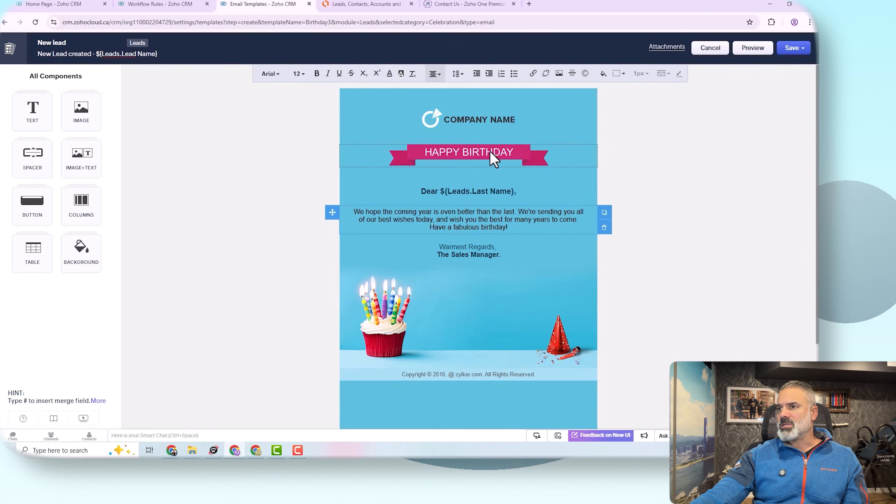
click(494, 159)
click(604, 166)
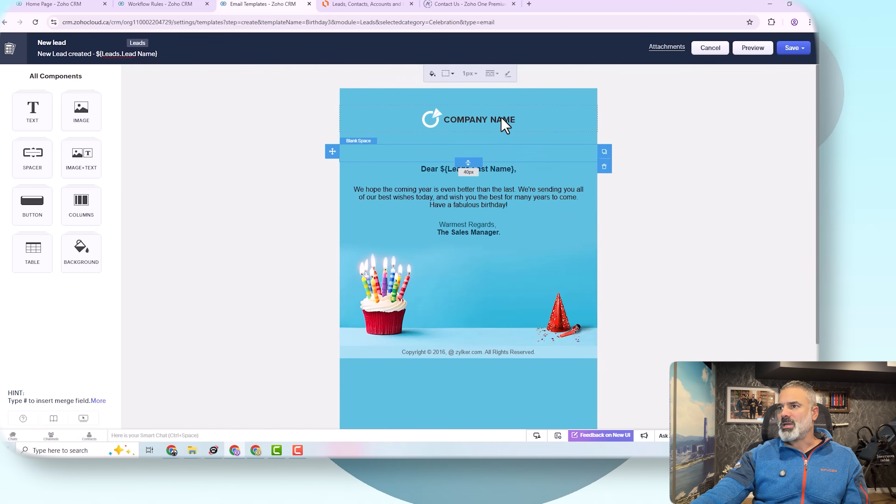
click(505, 125)
click(604, 128)
click(505, 145)
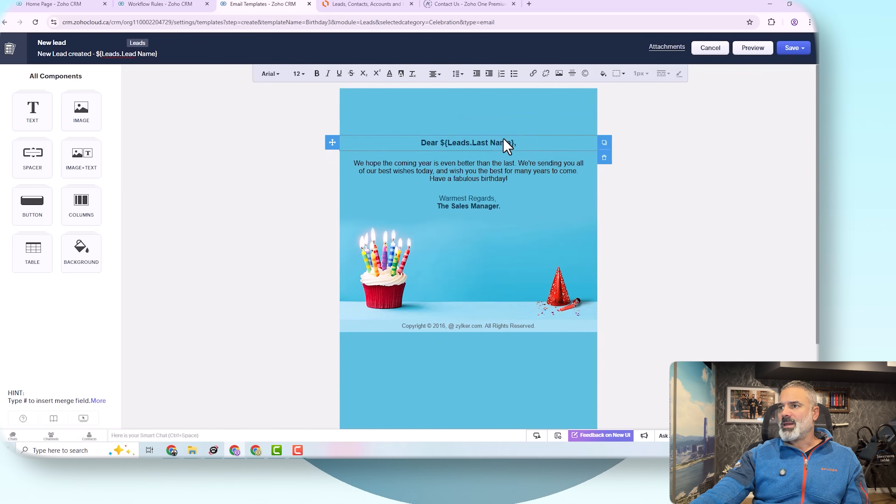
click(605, 158)
triple_click(495, 158)
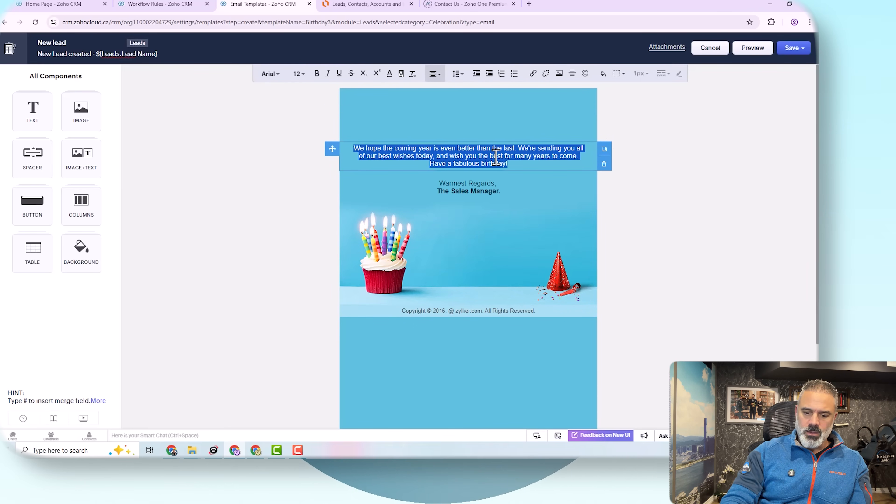
Step: Write 'Yo Yo new lead came in' with Lead Name, Phone and Email merge fields; delete Warmest Regards
text(Yo Yo)
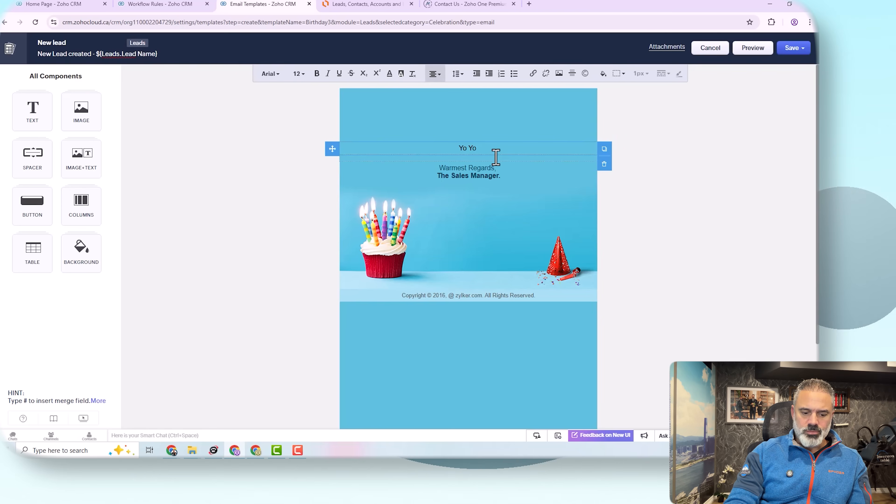
text( new lead ca)
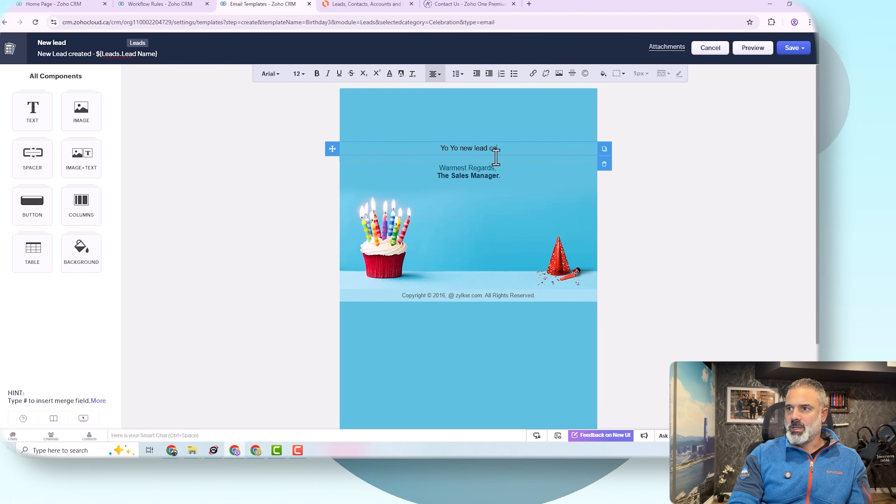
text(me im)
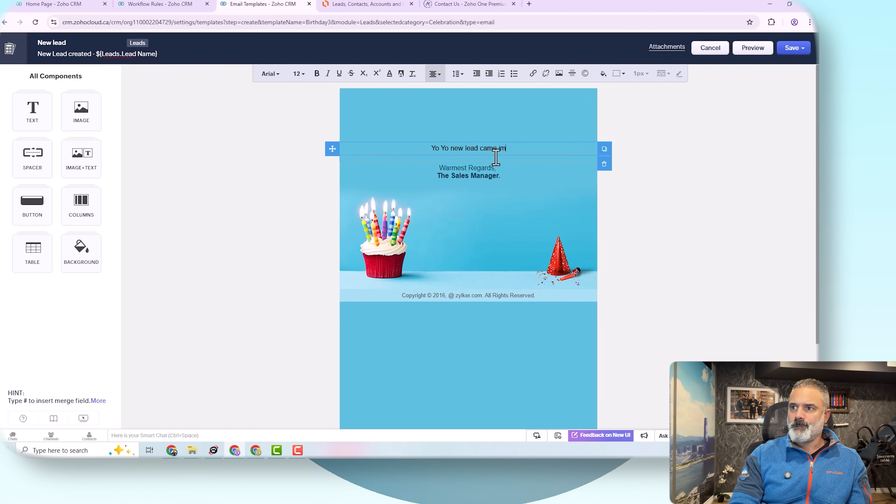
text(e on)
key(Return)
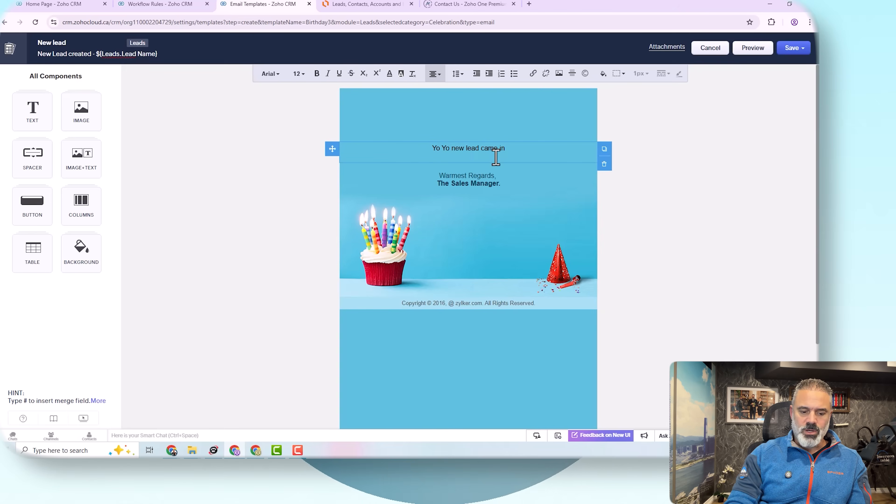
text(#)
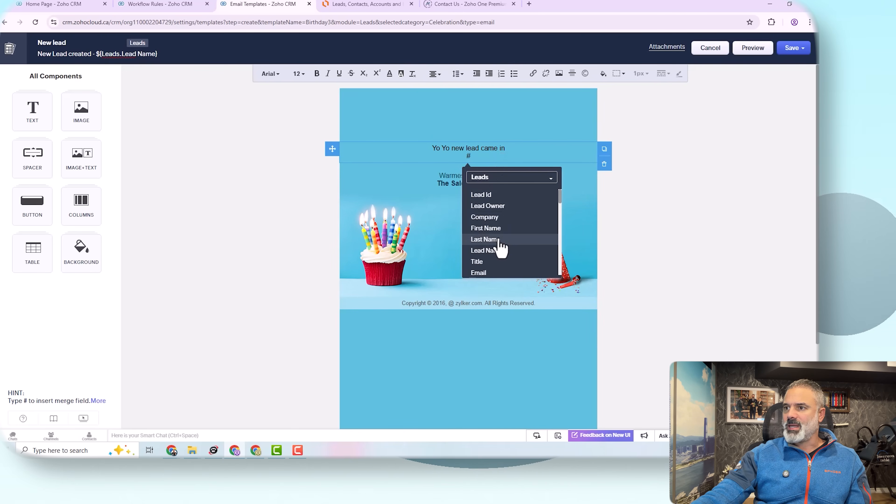
click(502, 251)
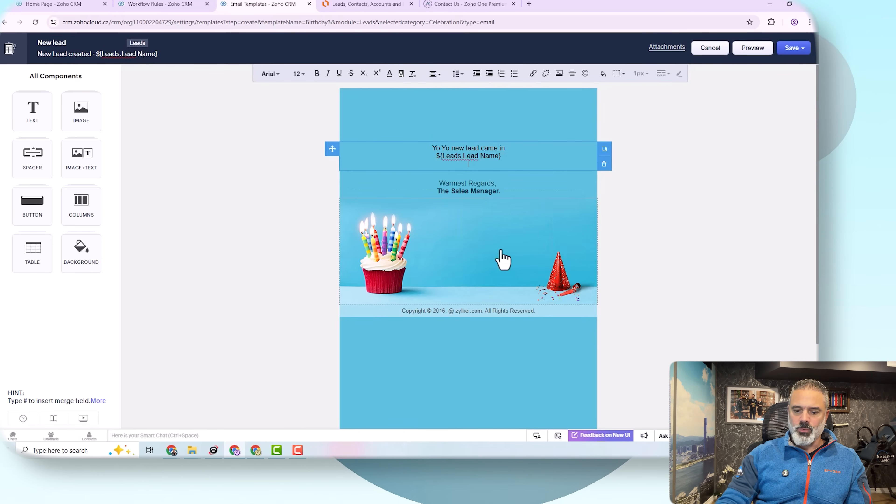
text(#)
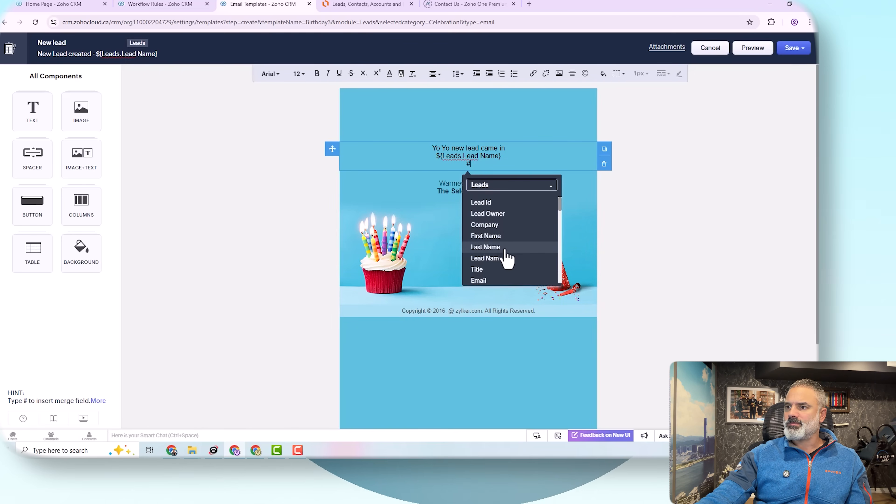
text(pho)
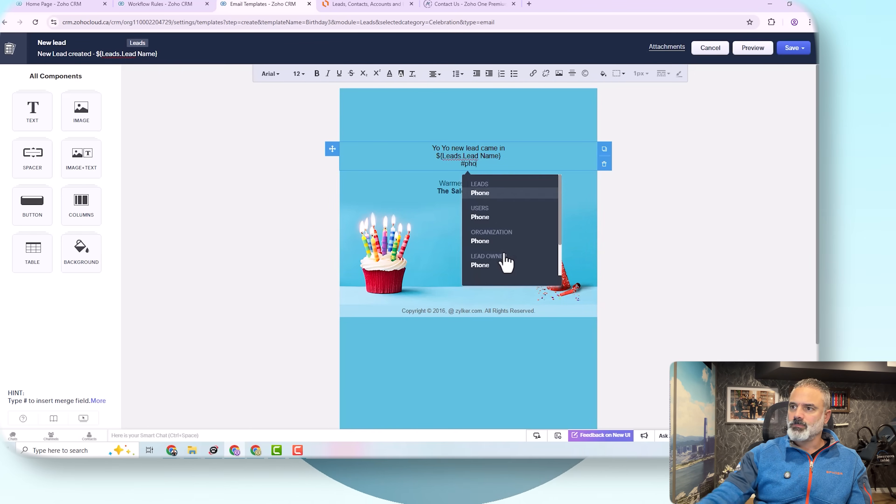
click(484, 197)
key(Return)
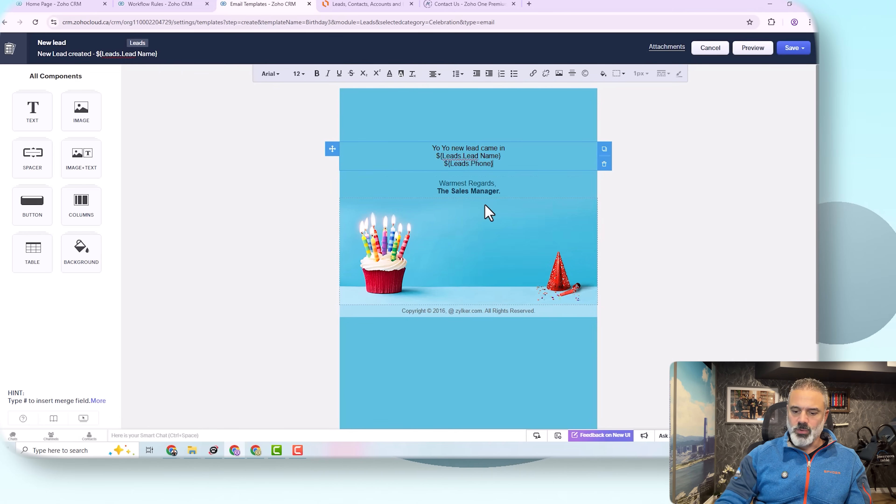
text(#em)
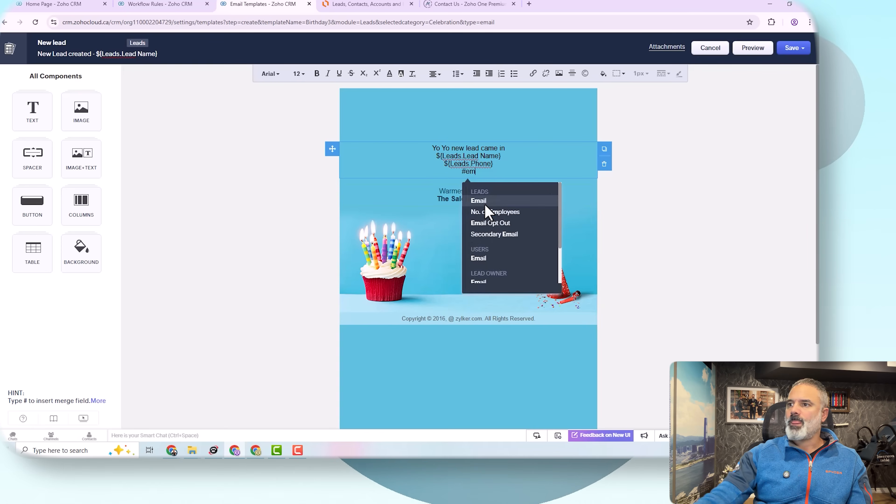
click(524, 201)
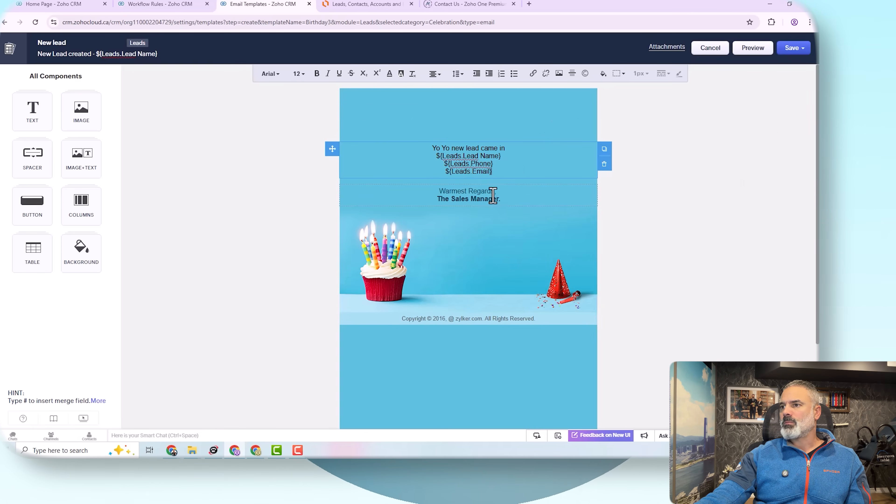
click(491, 191)
click(604, 207)
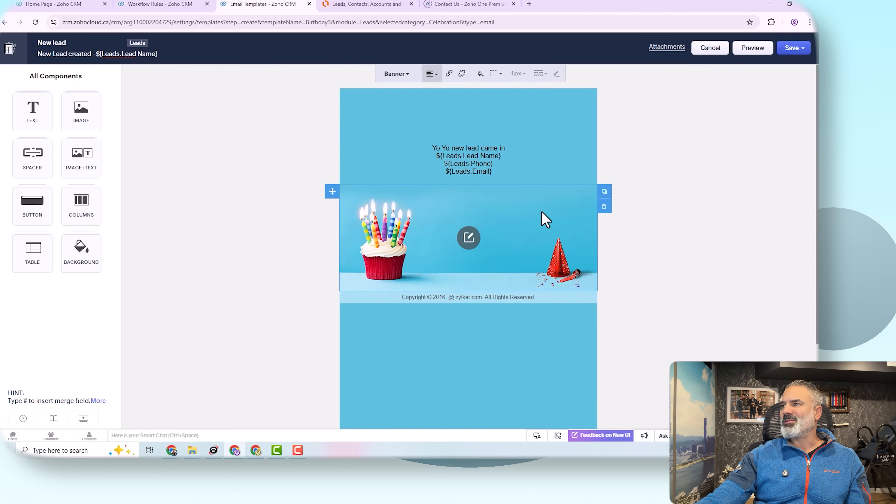
Step: Save the New lead template into Public Email Templates
click(794, 49)
click(792, 66)
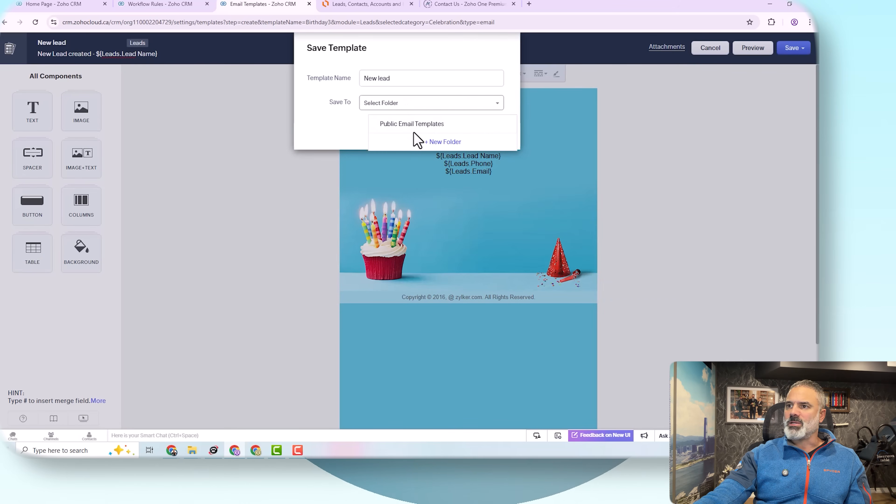
click(415, 125)
click(483, 130)
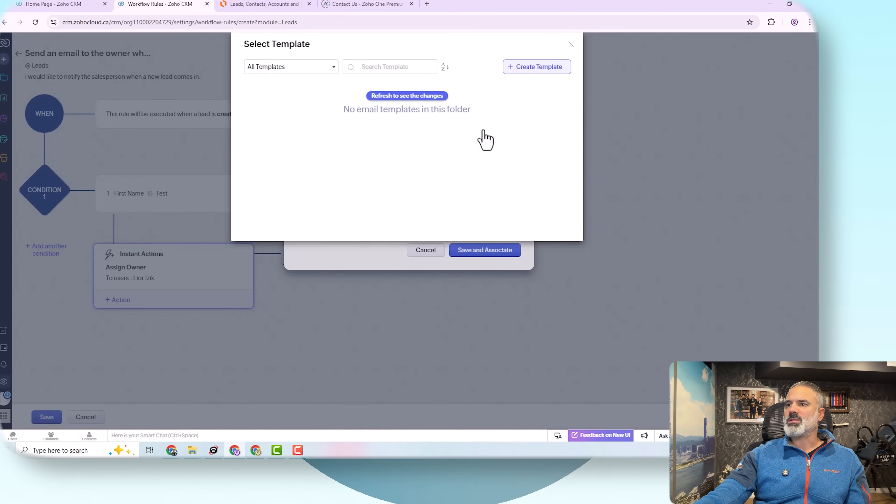
Step: Attach the New lead template to the 'Alert on new lead' notification and save the workflow rule
click(422, 95)
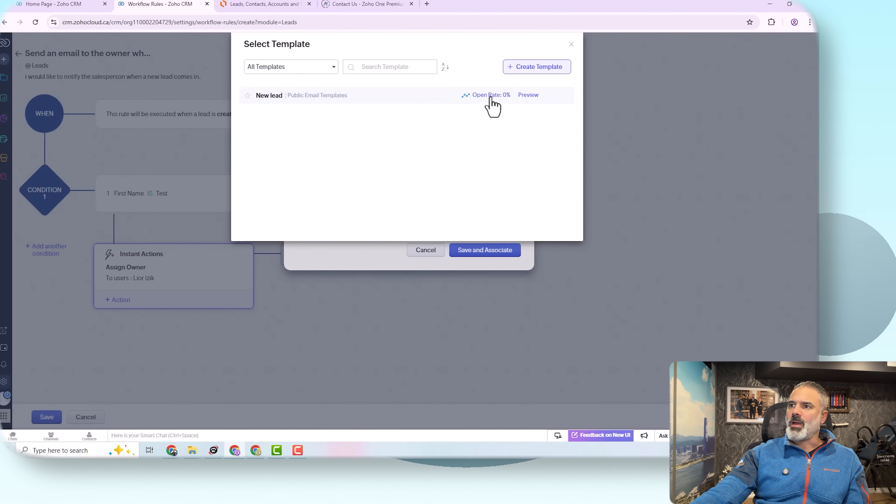
click(266, 96)
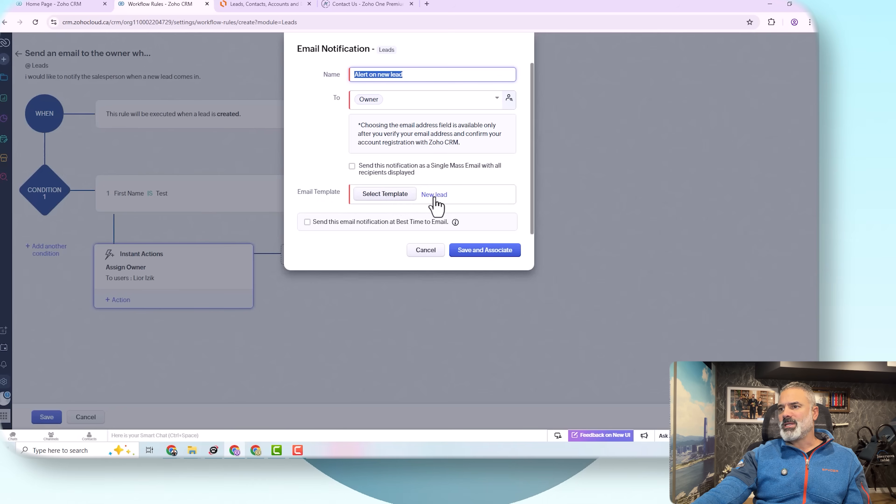
click(498, 259)
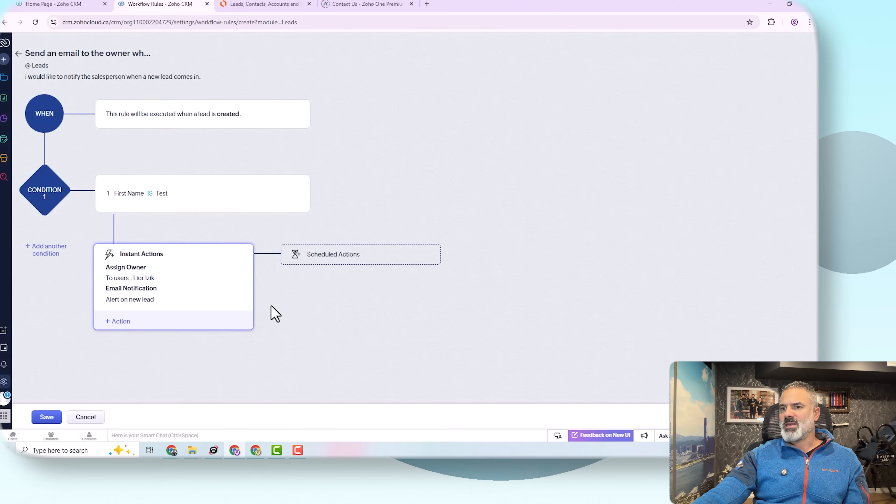
click(47, 419)
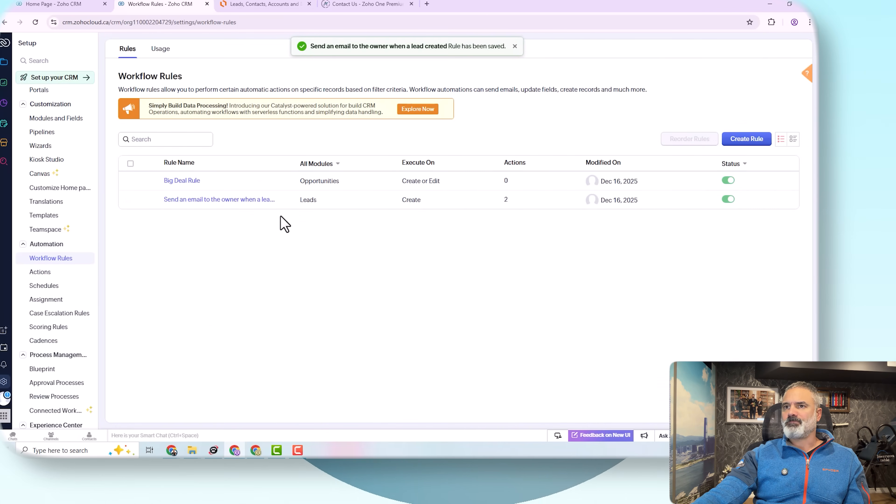
Step: Create a test lead 'Test Test' at company abr with an email address
click(63, 11)
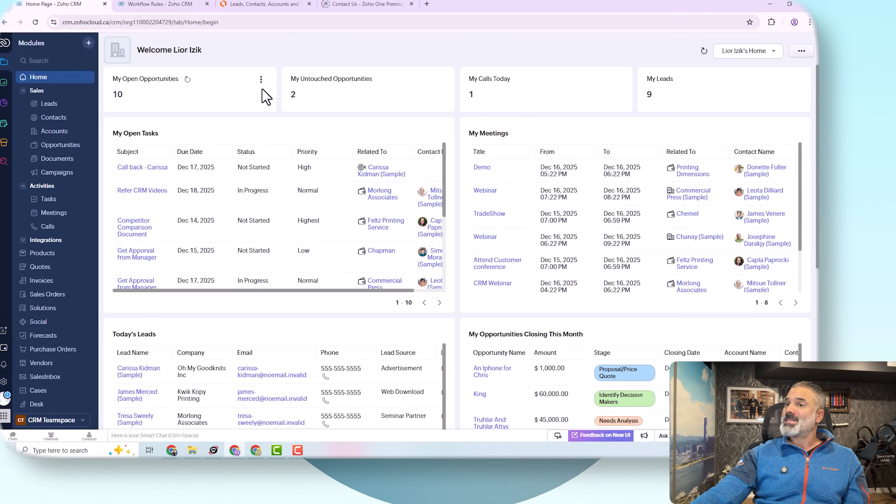
click(48, 105)
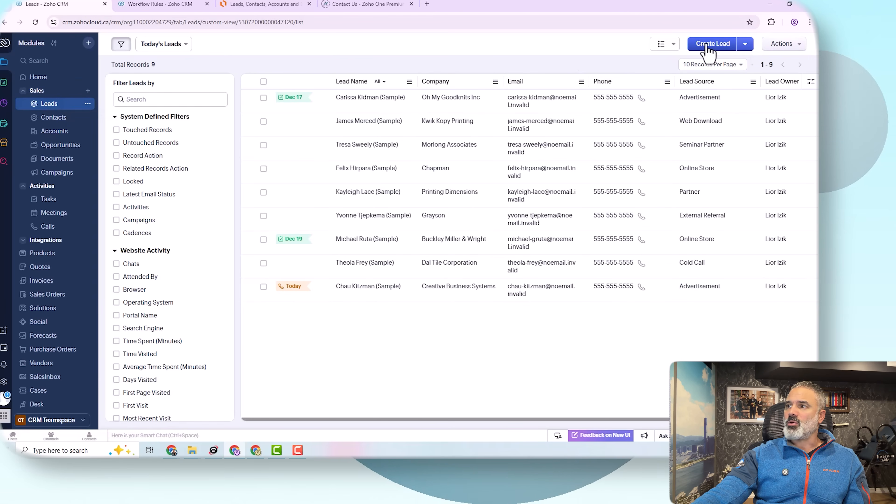
click(708, 45)
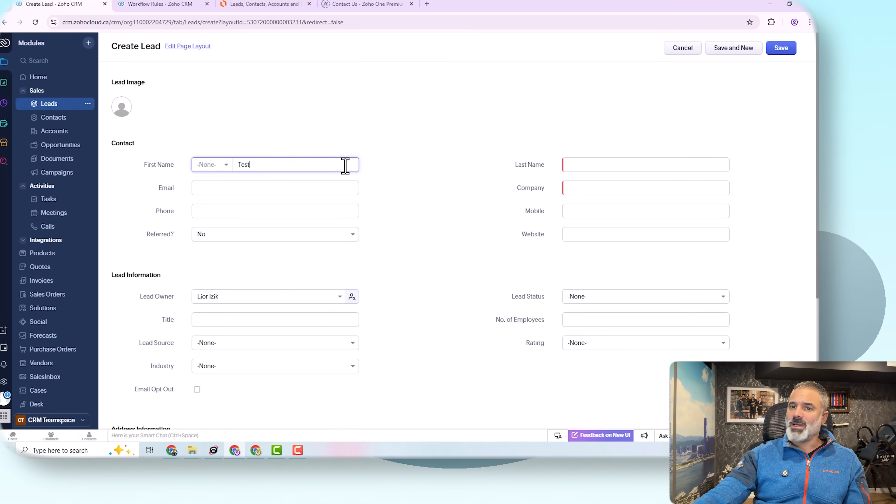
click(580, 164)
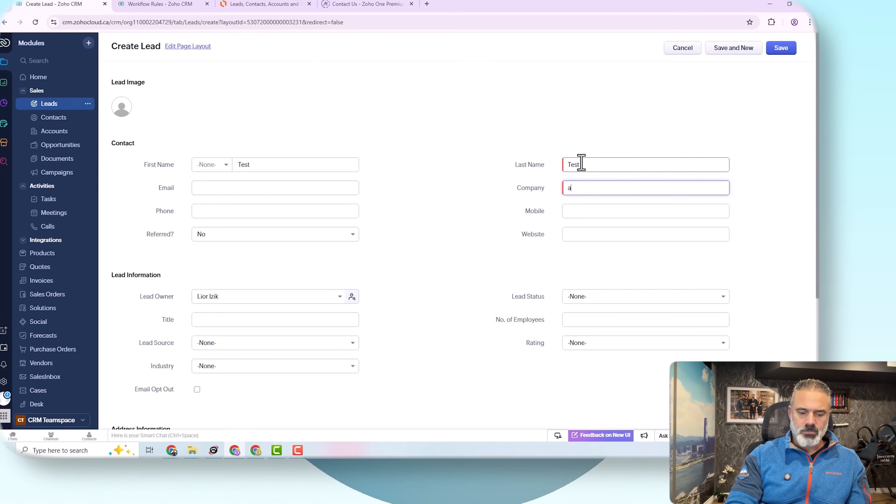
text(abr)
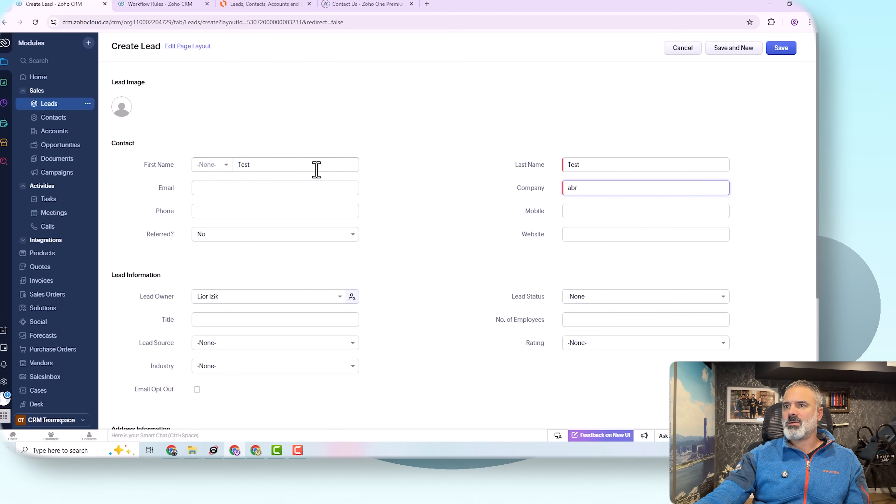
click(294, 186)
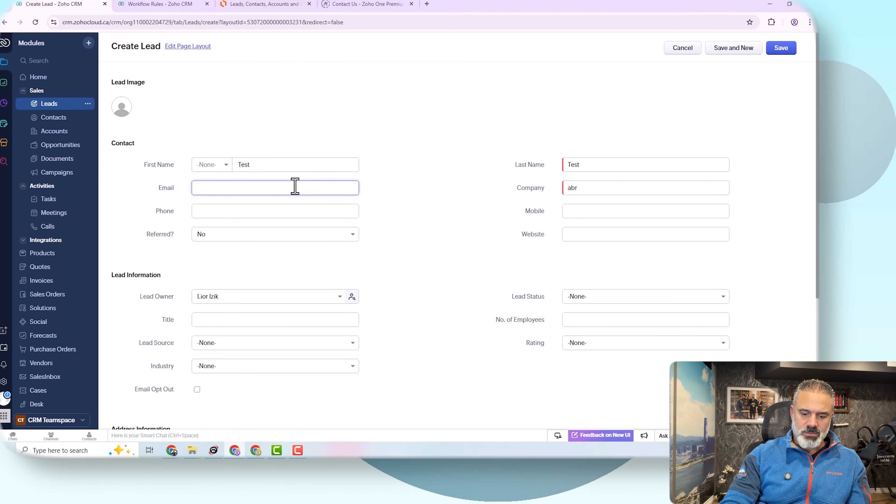
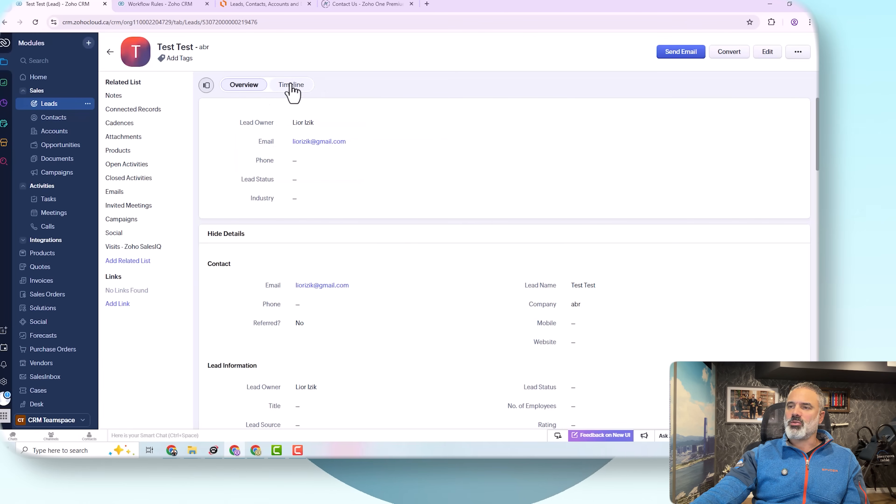
Step: Check the test lead's timeline and open the 'Alert on new lead' email entry to confirm it was sent
click(304, 90)
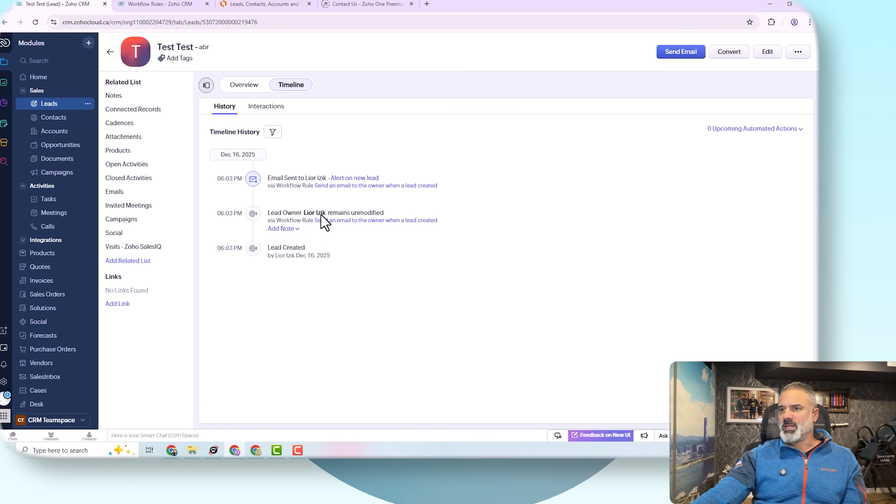
drag(306, 176, 324, 176)
click(368, 163)
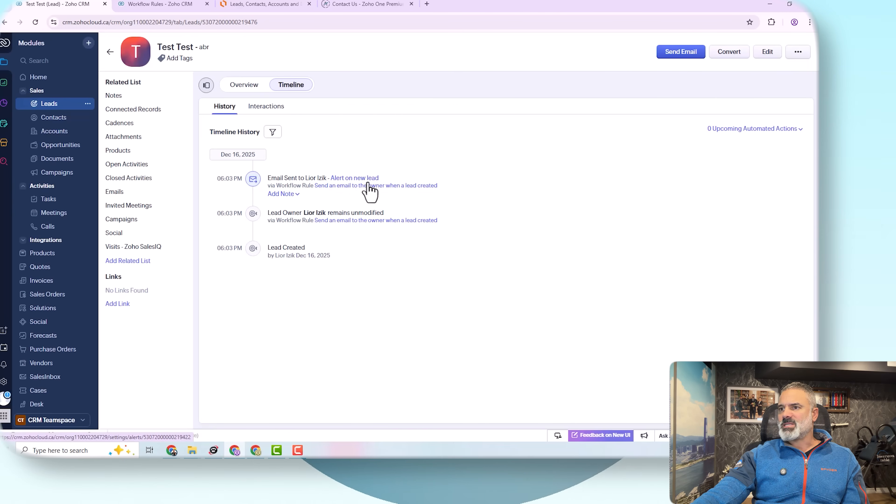
click(341, 179)
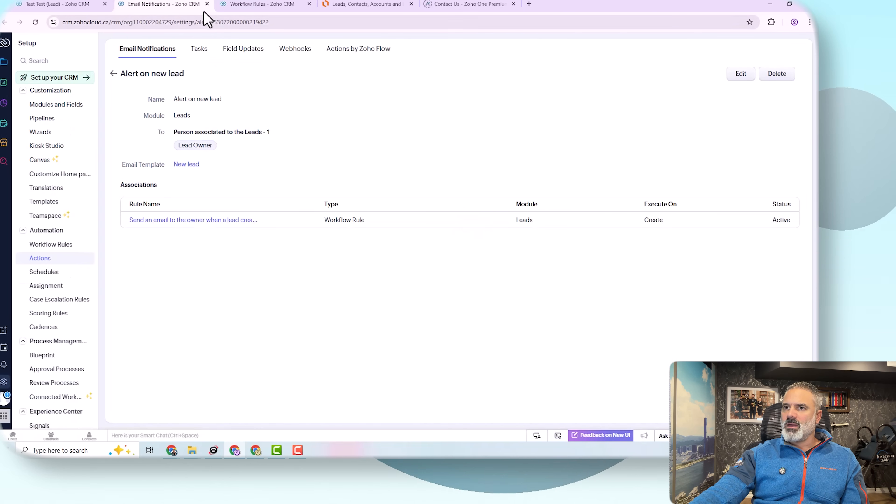
click(207, 4)
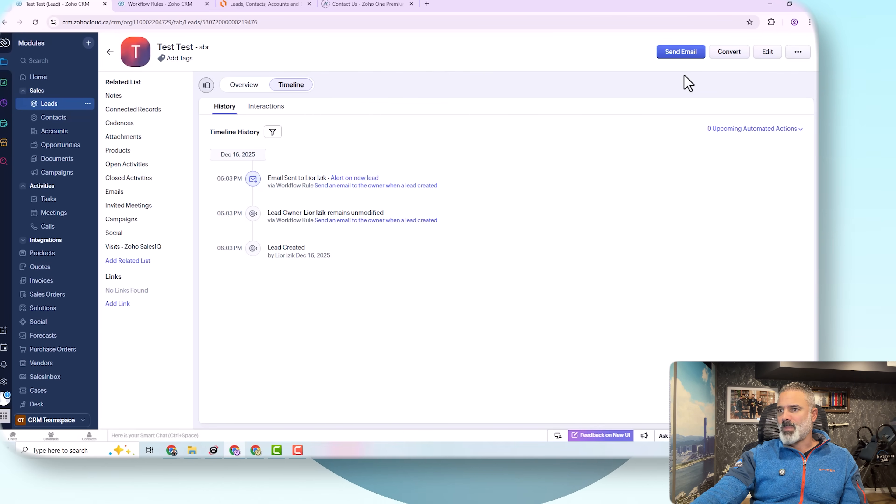
Step: Open the Contacts module's field layout editor
click(87, 104)
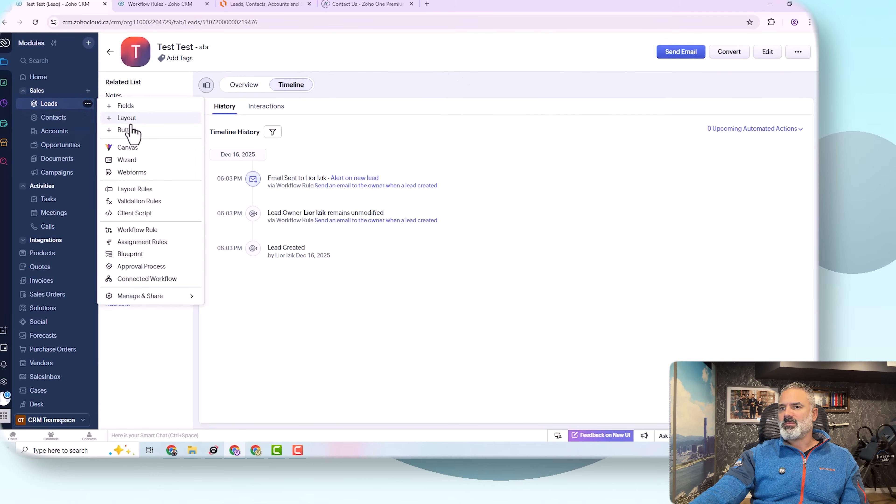
click(54, 118)
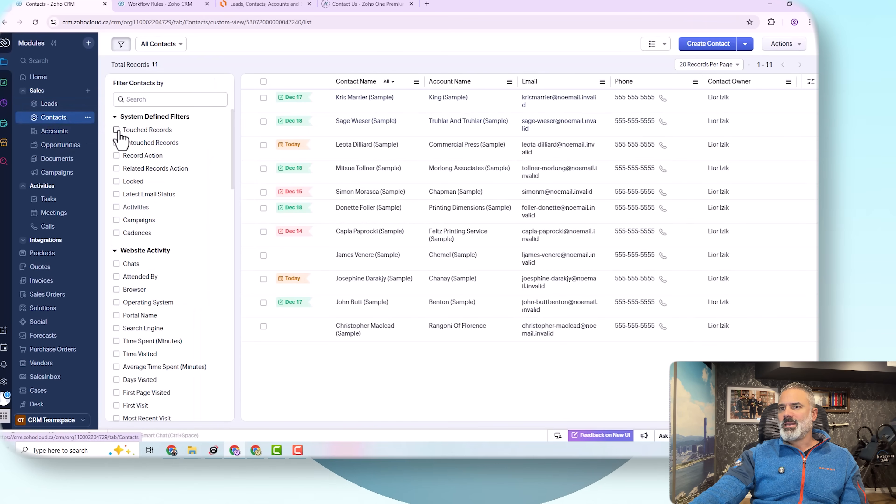
click(88, 117)
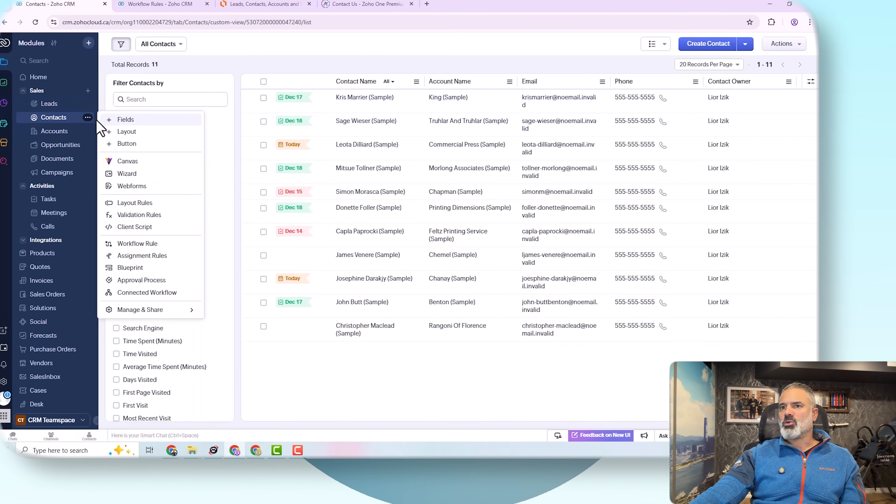
click(134, 120)
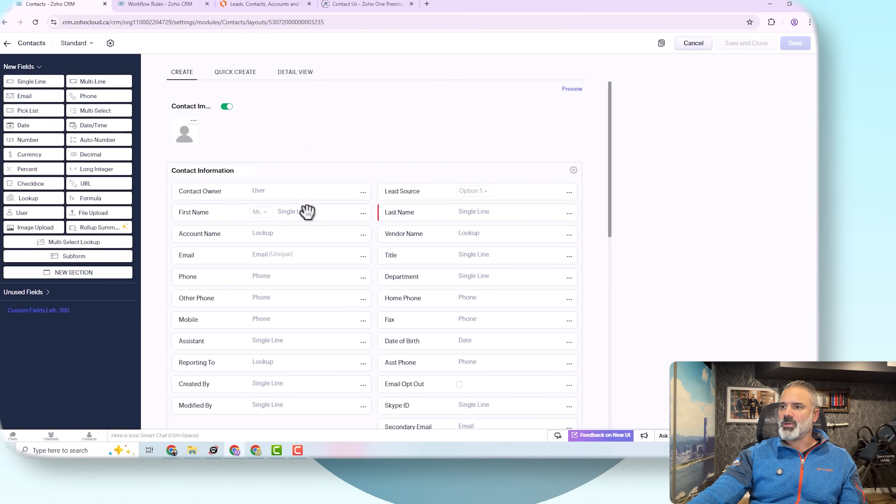
scroll(247, 204, down, 1)
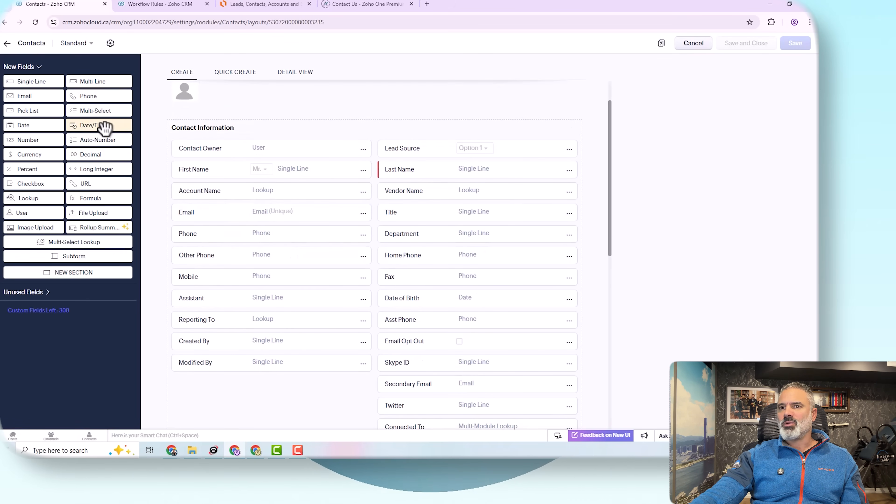
Step: Add a 'Birth Day' date field below Modified By and save the Contacts layout
drag(46, 126, 244, 386)
text(Birth Day)
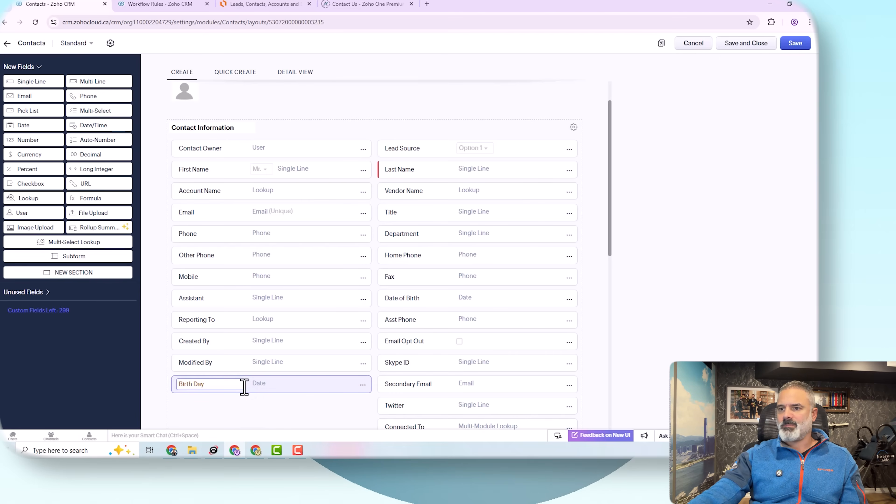
click(795, 44)
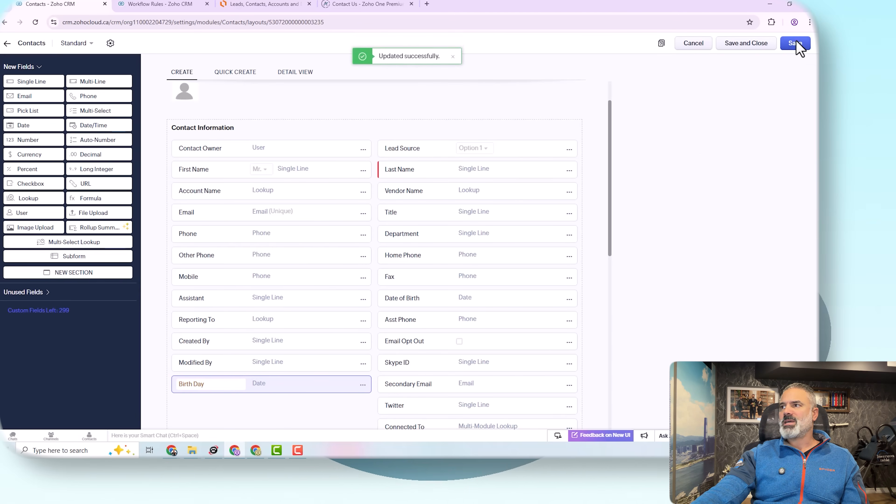
click(680, 49)
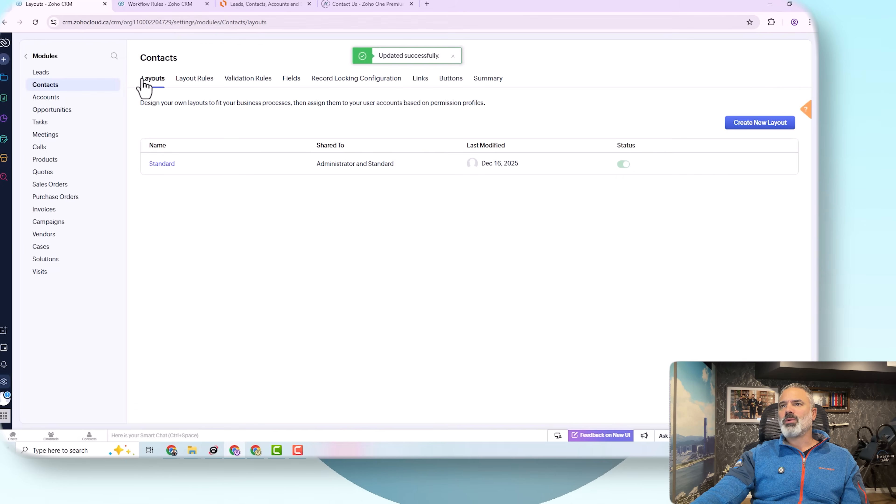
click(159, 5)
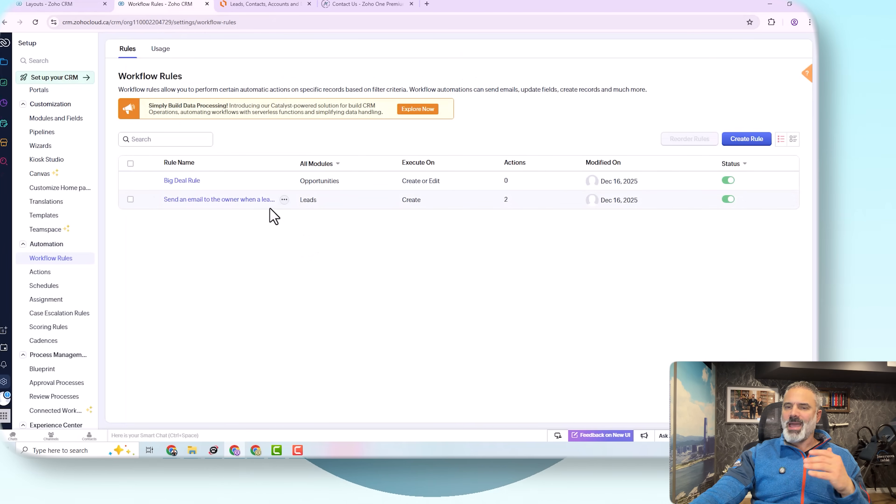
Step: Create a Contacts workflow rule named 'Bday notification' and continue to its editor
mouse_move(270, 209)
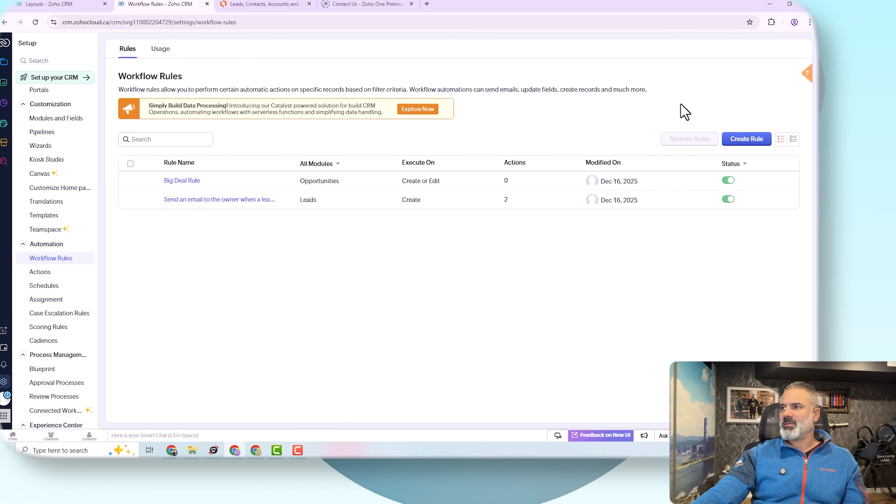
click(747, 141)
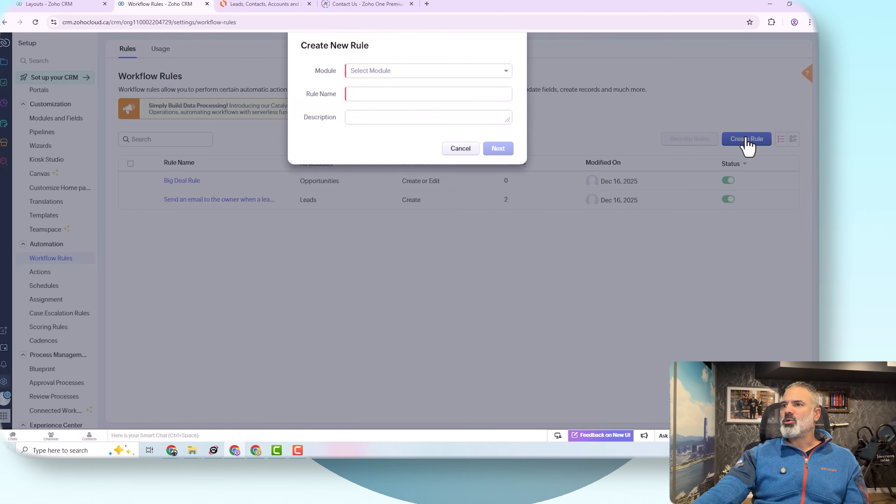
click(389, 78)
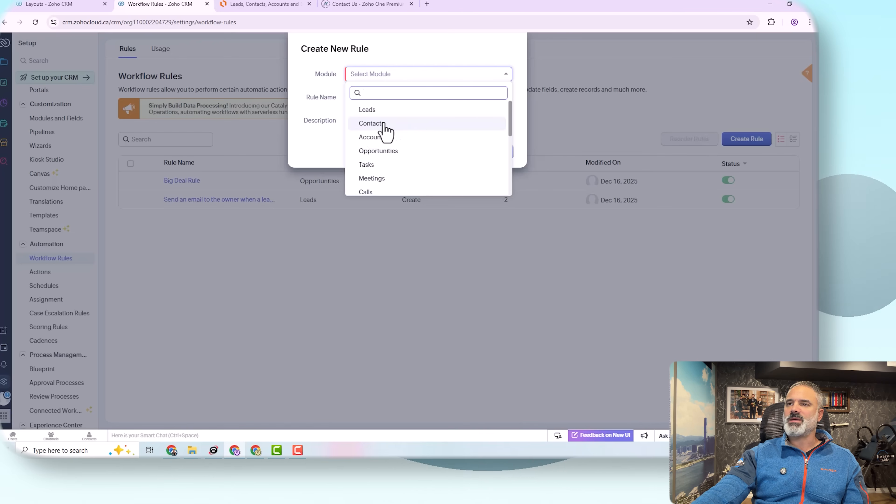
click(385, 130)
click(372, 102)
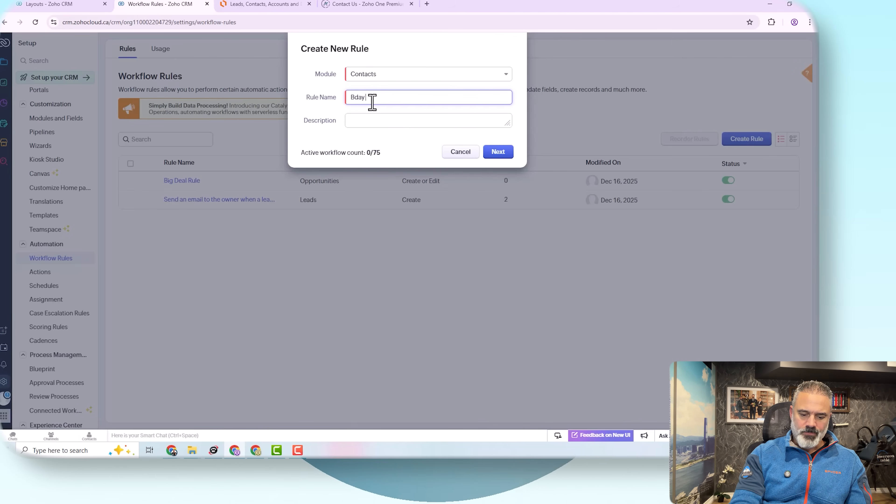
text(Bday notification)
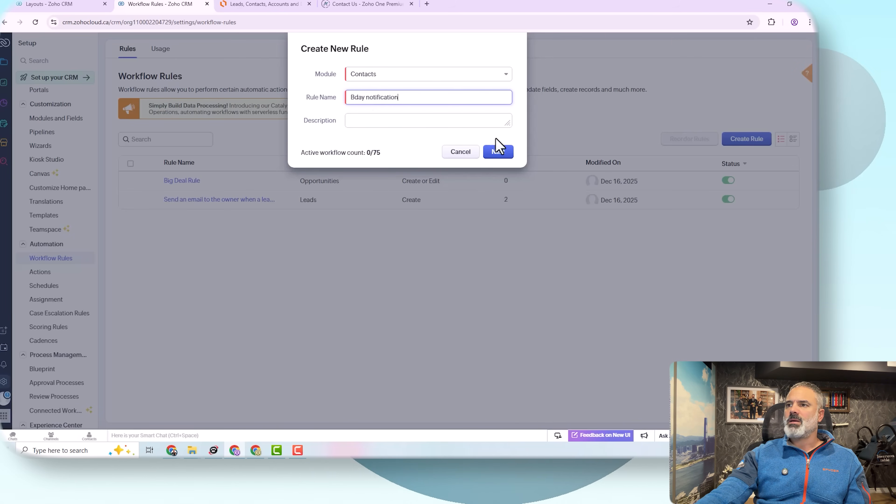
click(475, 123)
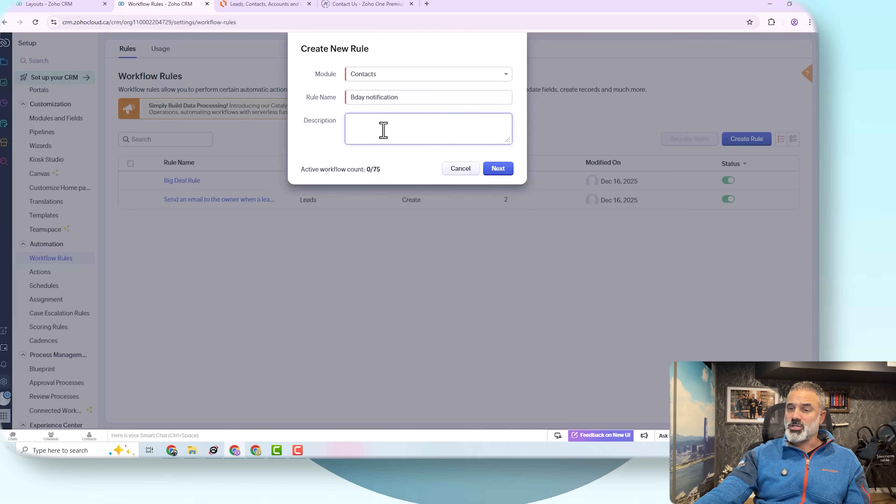
click(498, 169)
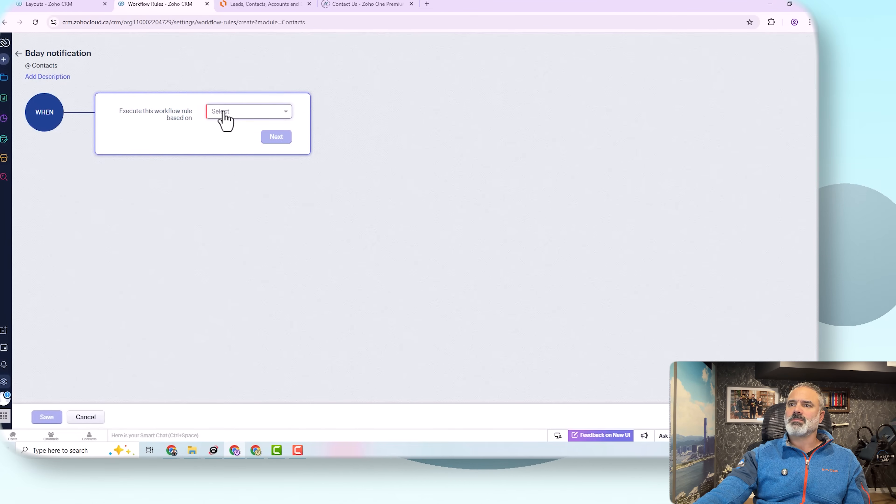
Step: Base the rule's execution on a Date/Time field and browse the contact date fields, including Birth Day
click(224, 112)
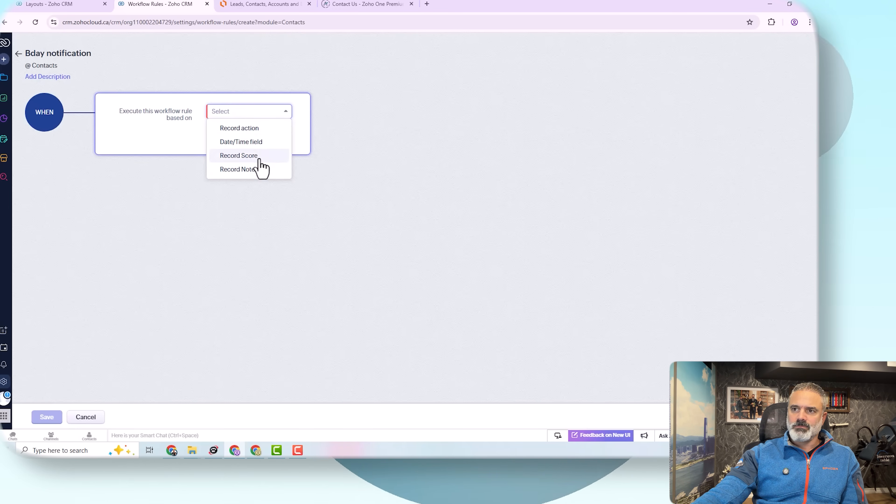
click(259, 142)
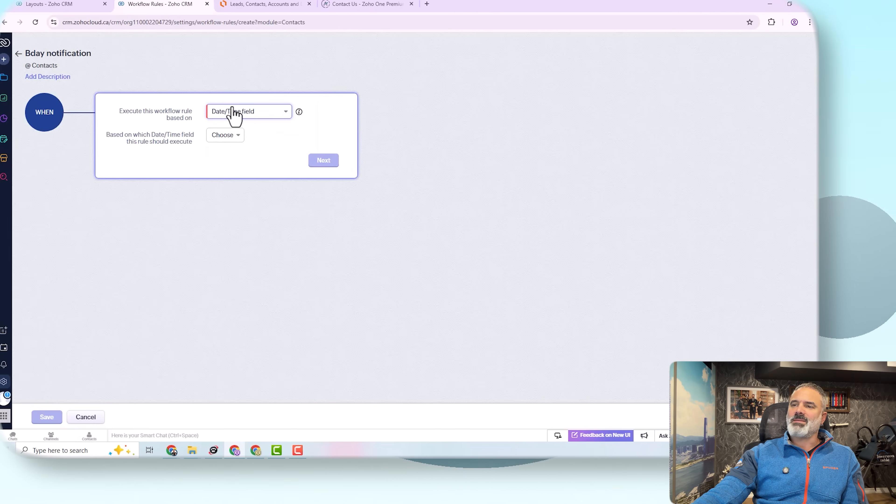
click(234, 137)
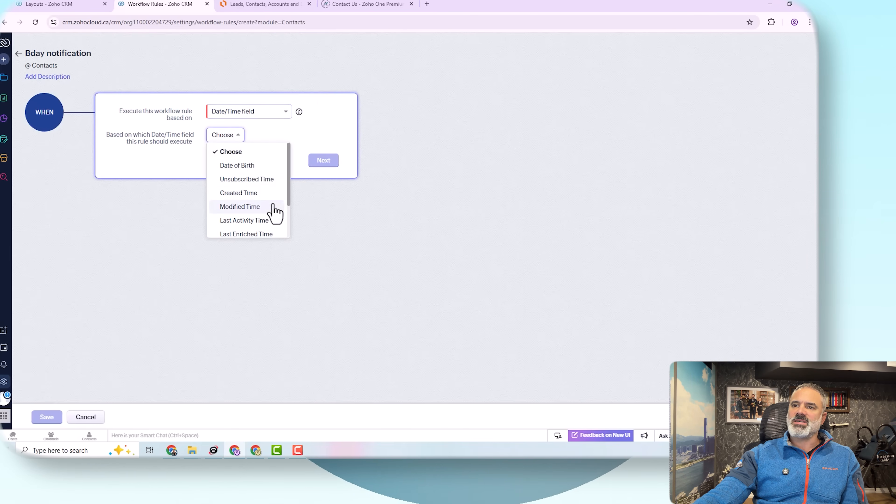
scroll(272, 217, down, 2)
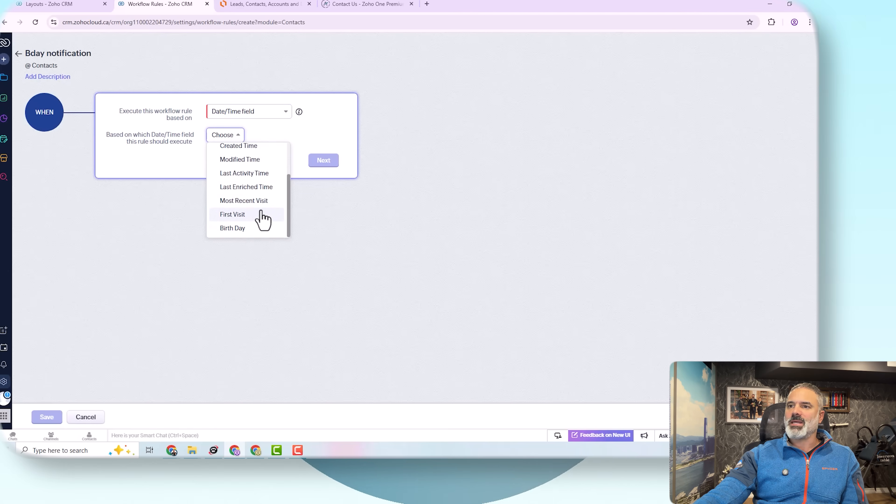
scroll(263, 220, up, 3)
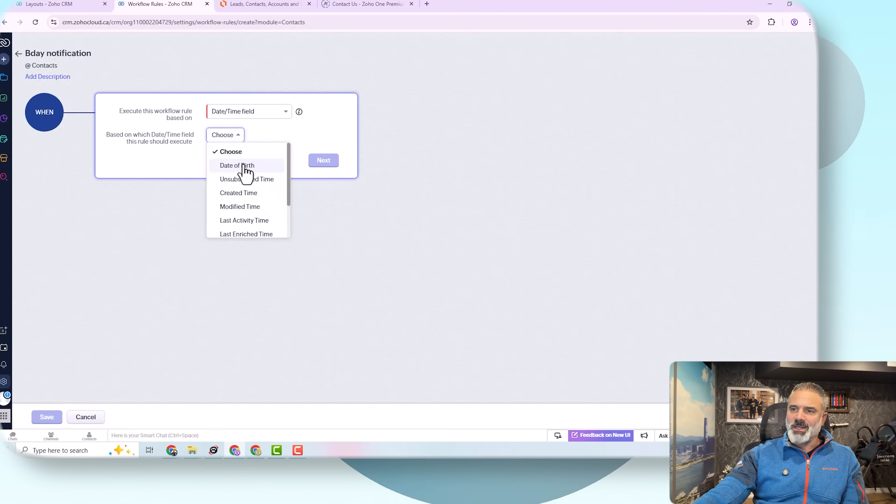
scroll(252, 173, down, 3)
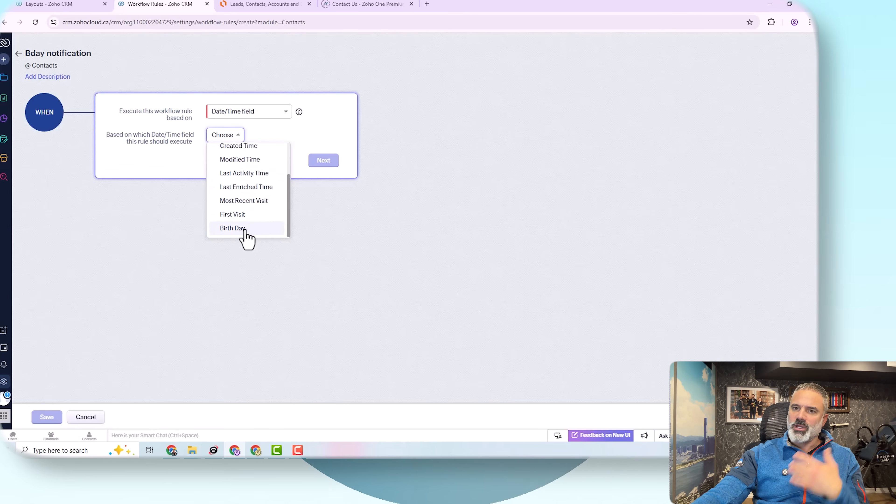
Step: Base the Bday rule on the Birth Day field at 09:00 AM, recurring every year
click(244, 232)
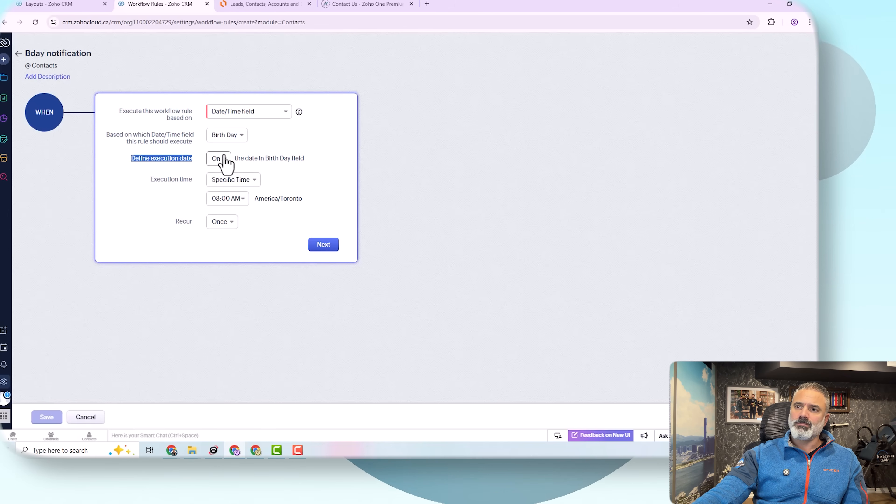
click(235, 199)
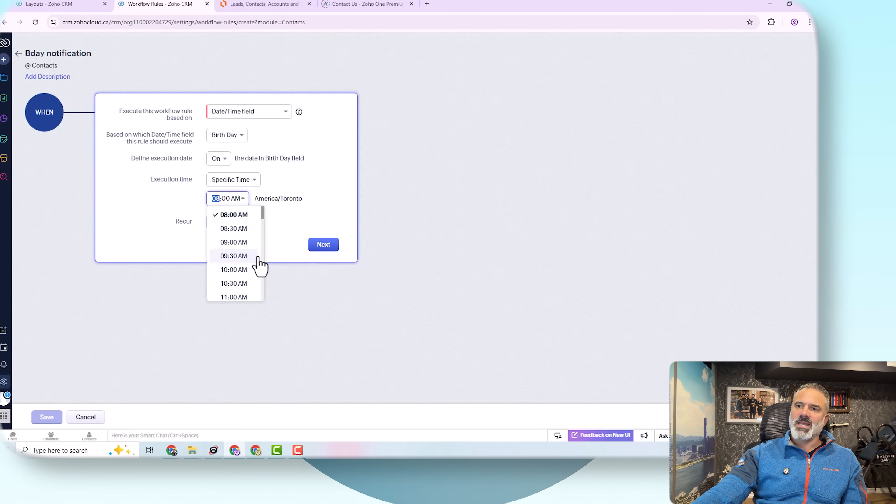
click(243, 247)
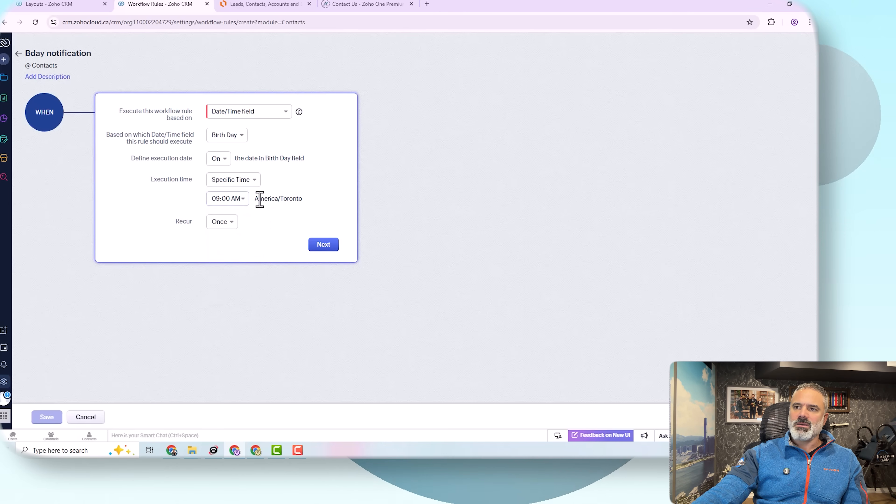
drag(259, 200, 318, 208)
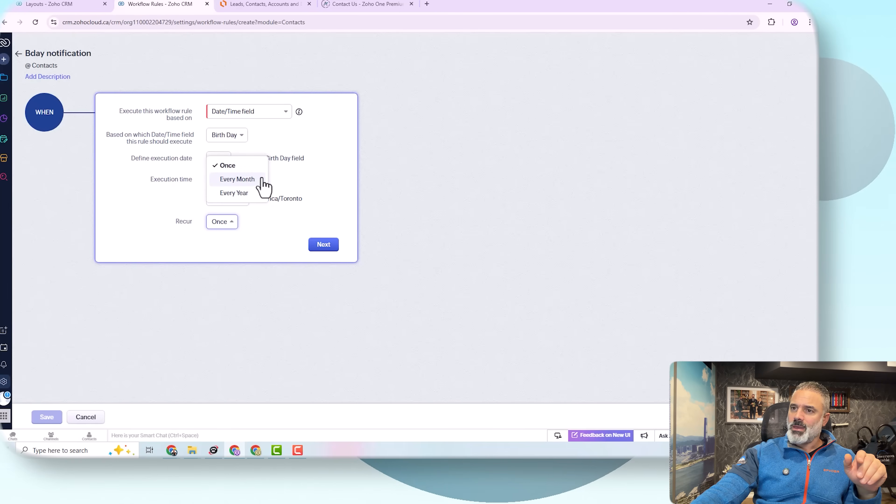
click(241, 193)
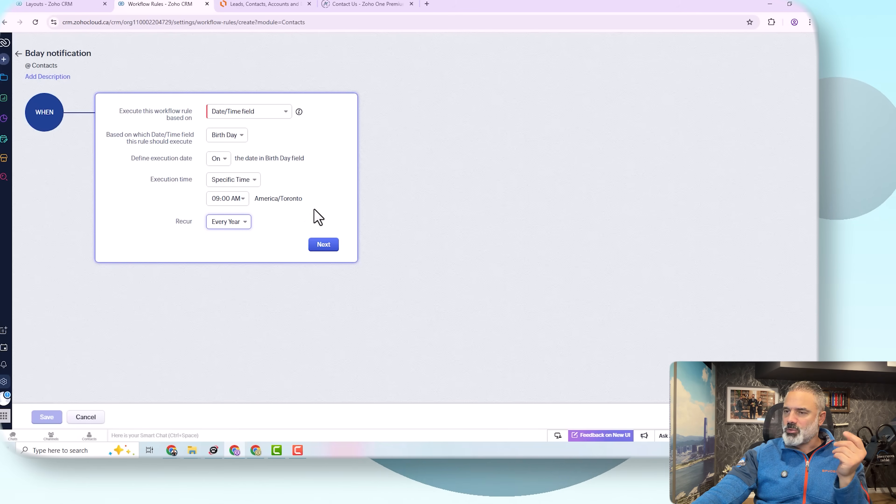
Step: Continue to conditions and save Condition 1 as First Name is Test
click(323, 245)
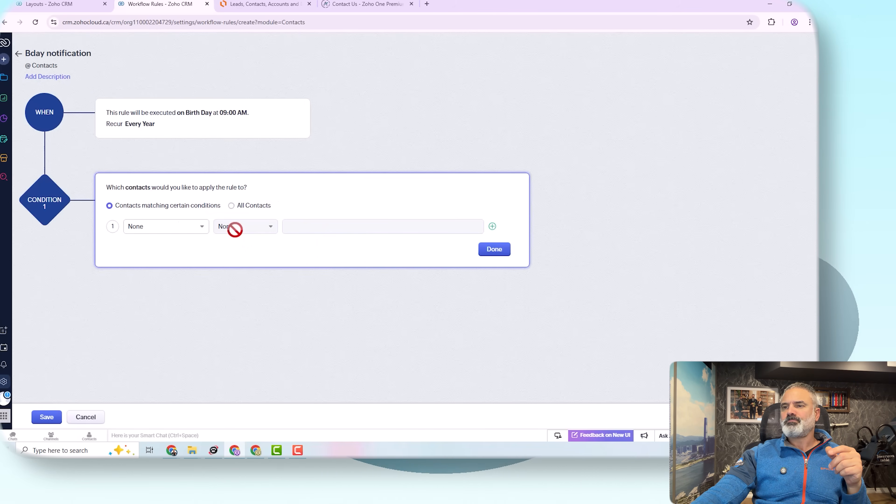
click(158, 226)
text(fi)
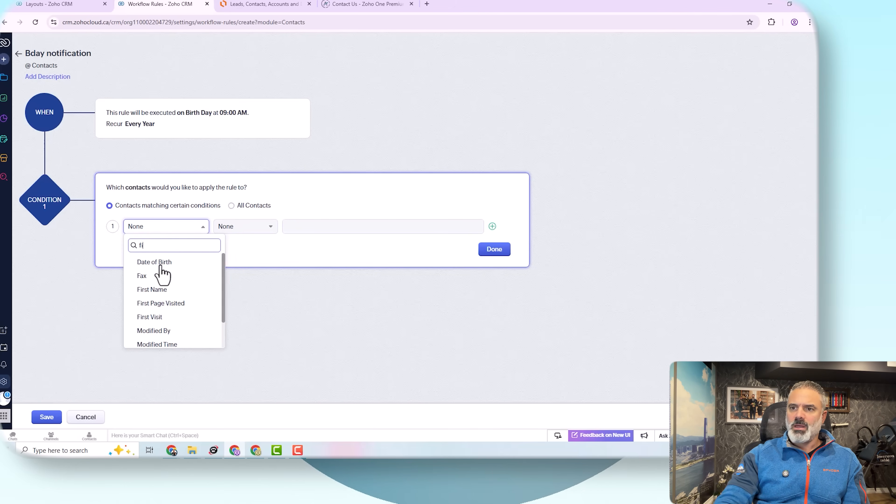
click(159, 263)
click(251, 227)
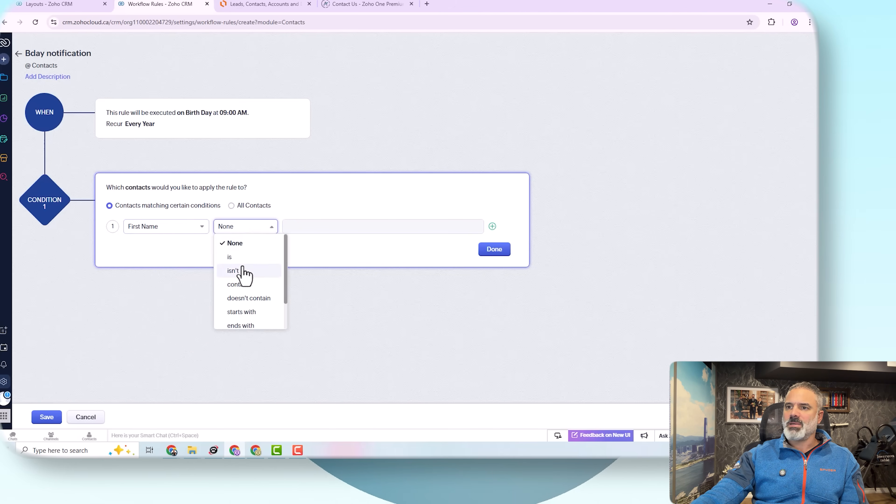
click(240, 256)
click(316, 228)
text(Test)
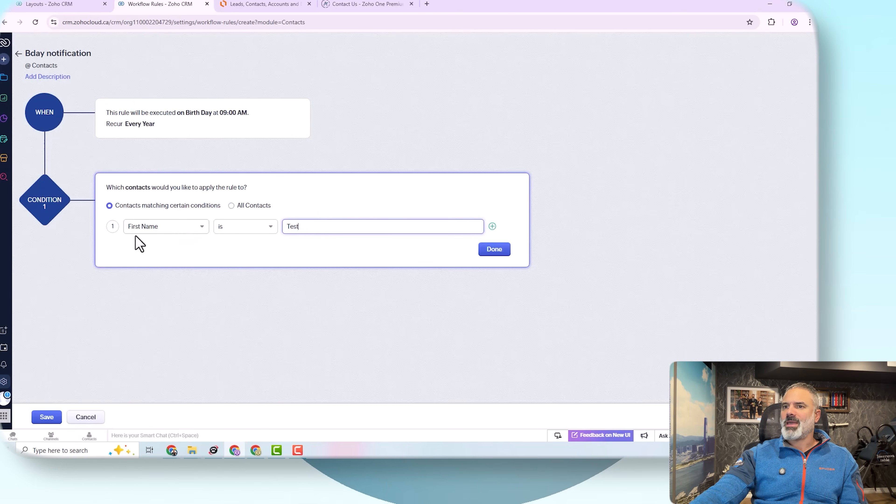
click(499, 251)
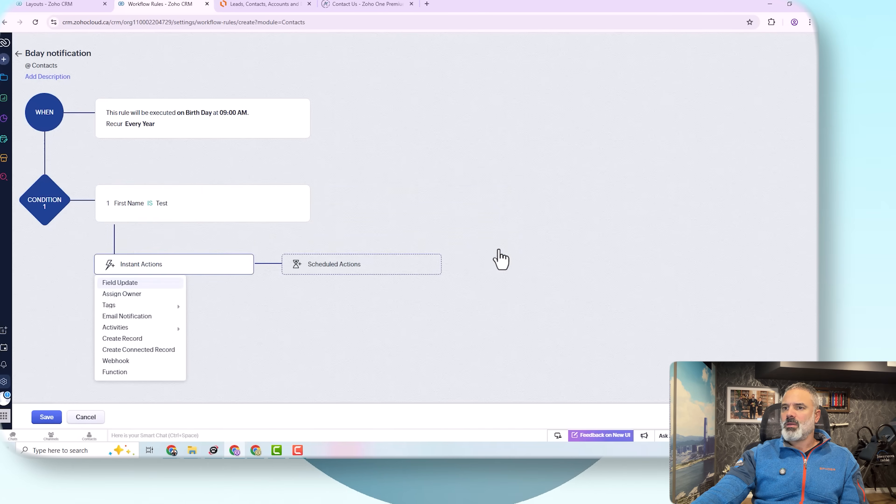
click(147, 316)
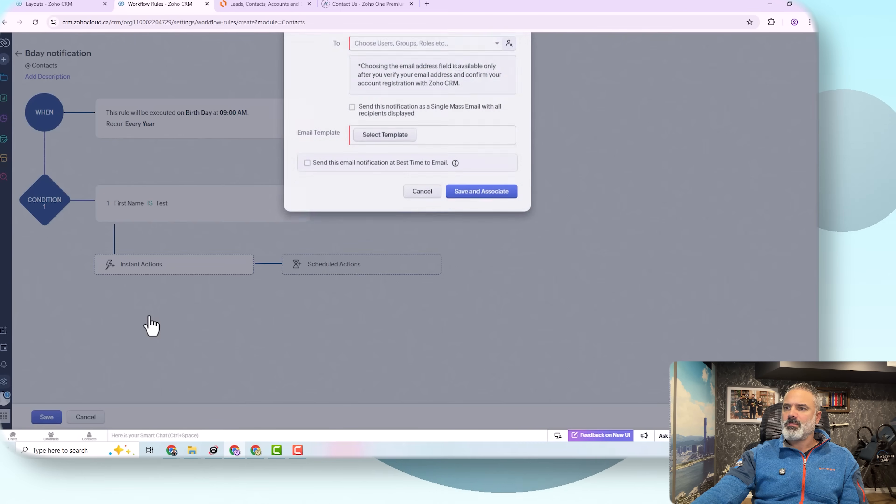
click(392, 100)
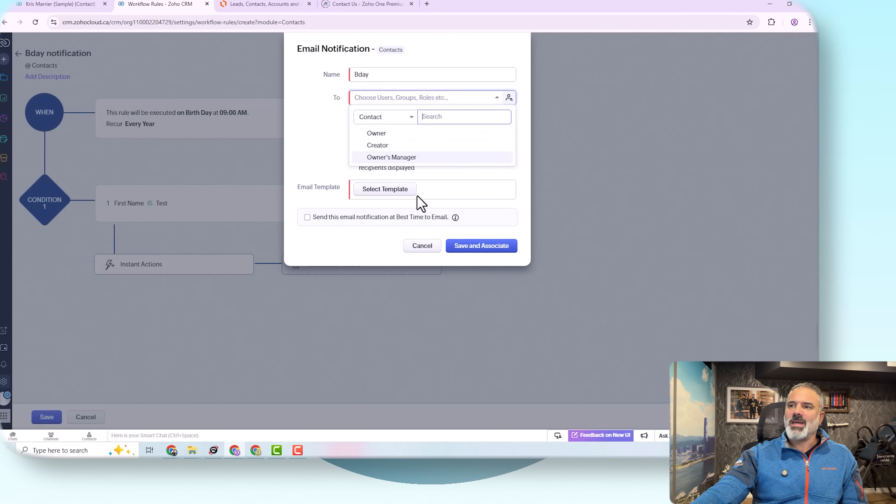
click(463, 176)
drag(360, 120, 492, 140)
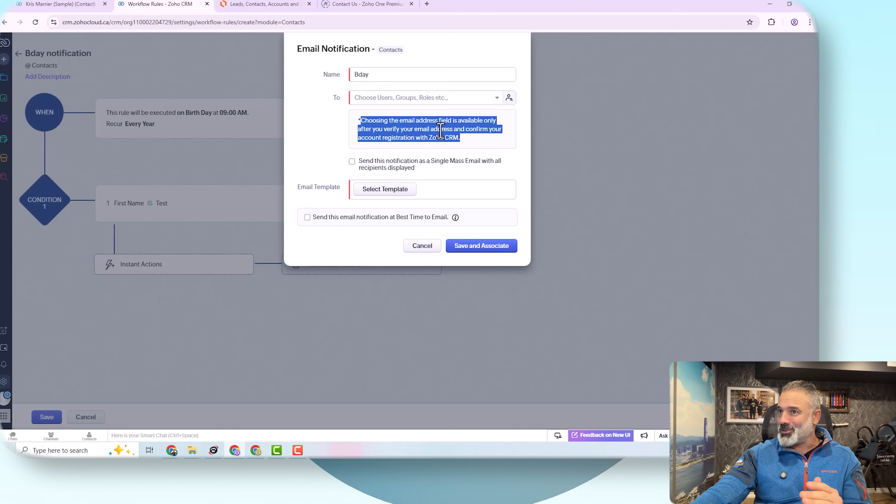
click(425, 123)
click(419, 102)
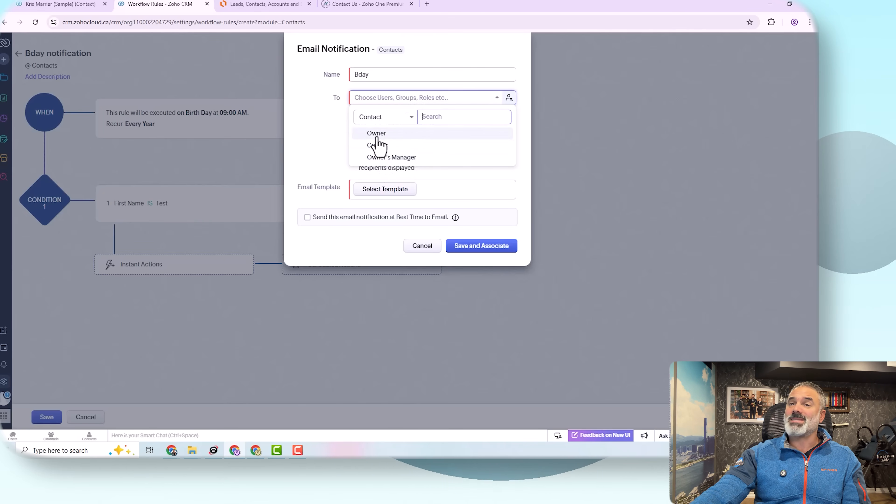
click(326, 141)
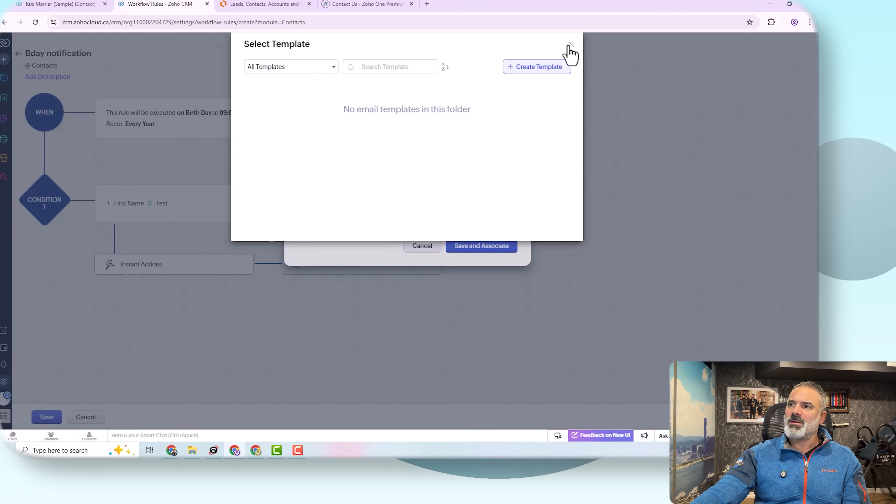
click(571, 45)
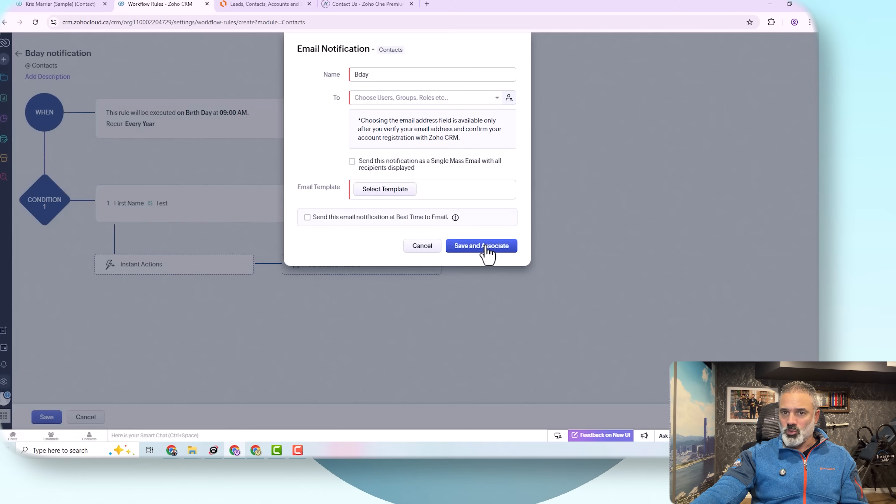
click(424, 246)
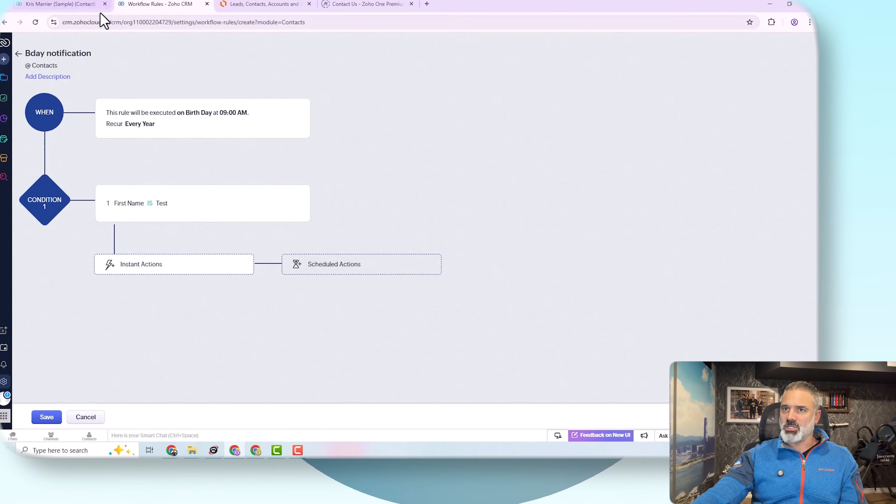
click(83, 5)
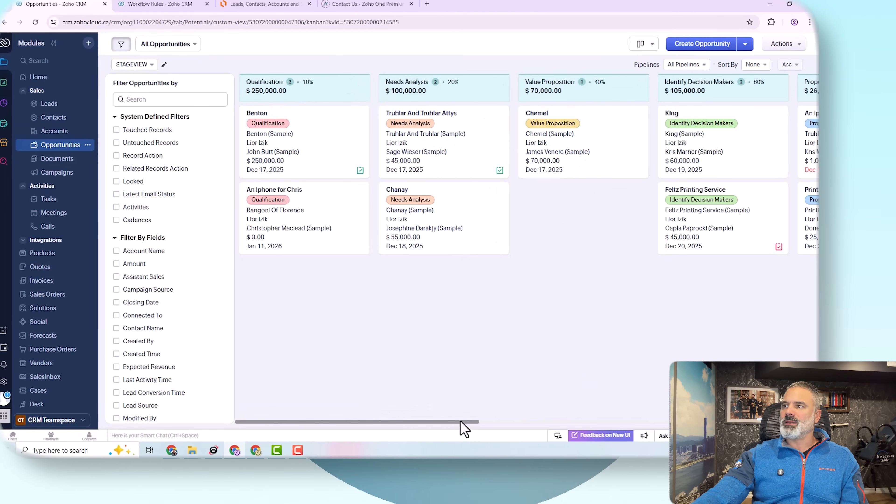
Step: Drag the Printing Dimensions deal into the Negotiation/Review column of the board
drag(461, 422, 585, 421)
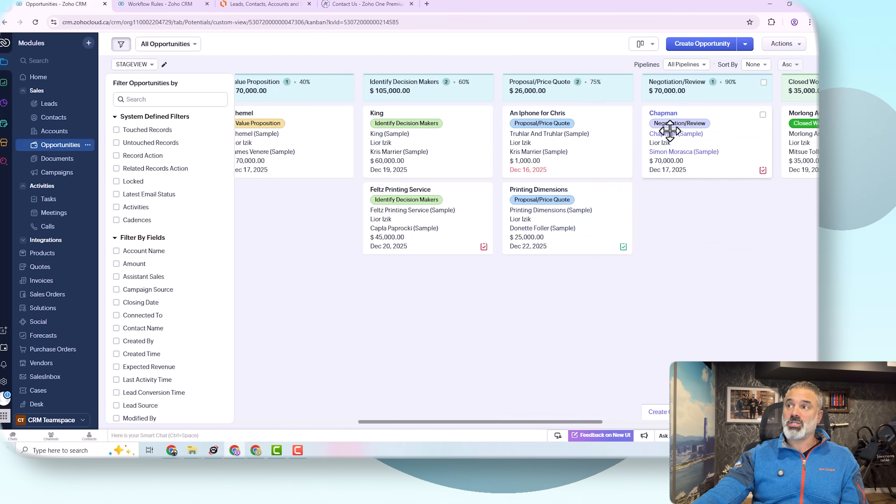
drag(547, 422, 618, 426)
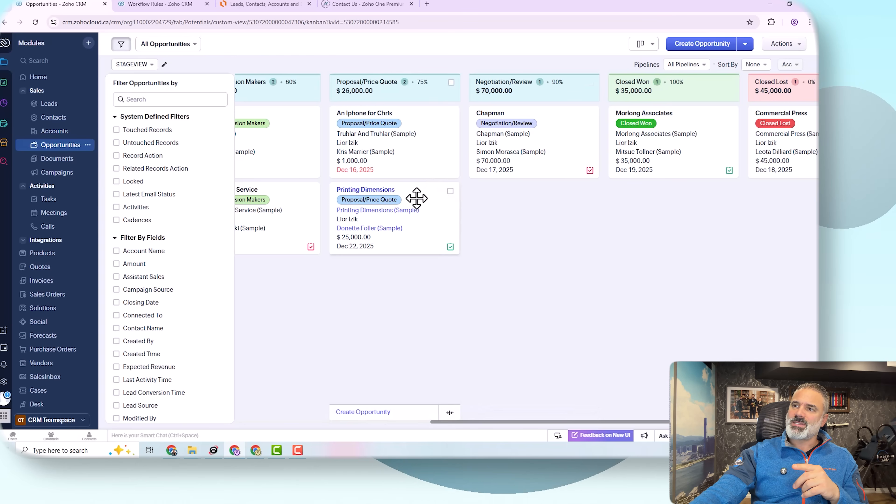
drag(416, 198, 559, 200)
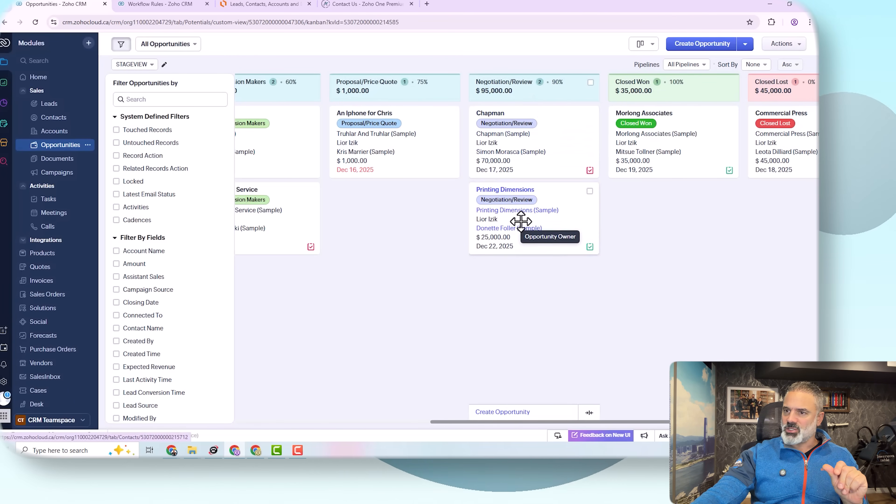
Step: Dismiss the chat panel and go back to the Workflow Rules tab
click(13, 438)
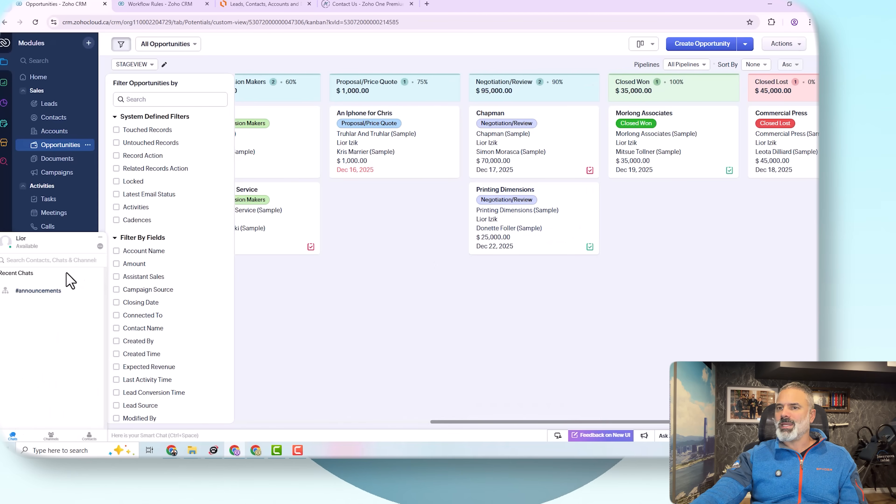
click(101, 238)
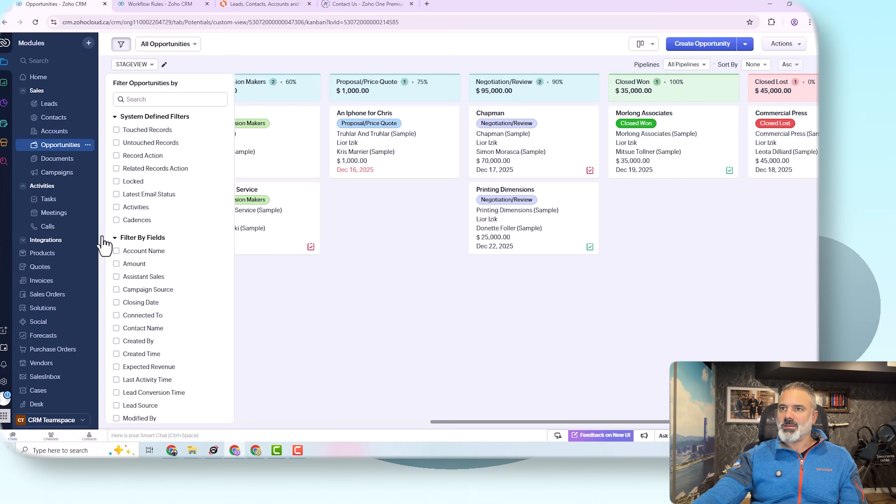
click(147, 5)
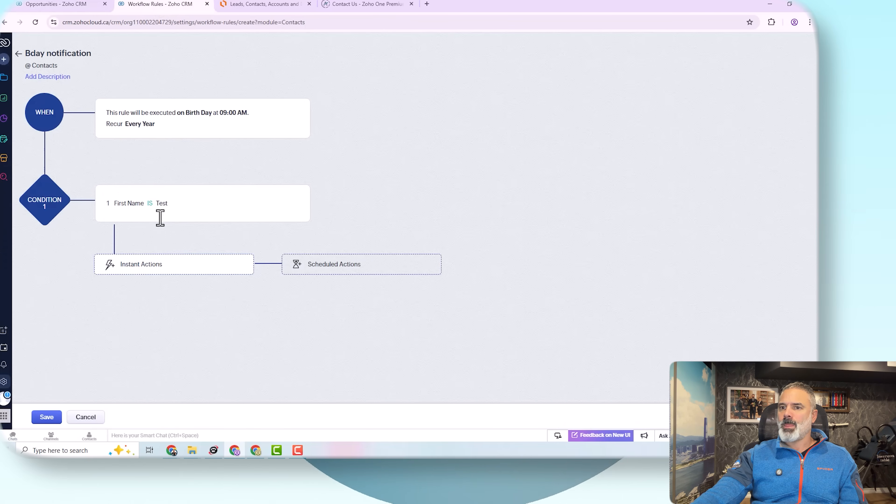
Step: Discard the unsaved Bday rule and begin creating a new workflow rule
click(18, 54)
click(546, 89)
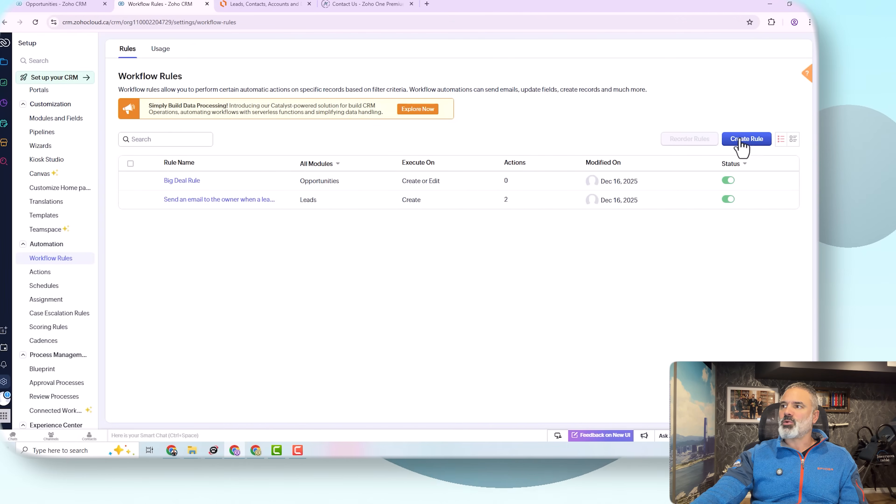
click(749, 140)
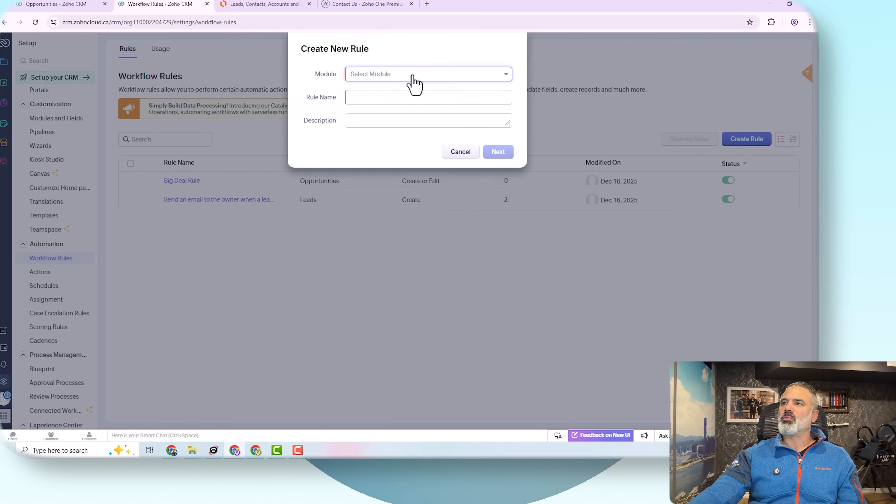
Step: Create the rule for the Opportunities module, named 'Email on stage negotiations'
click(412, 75)
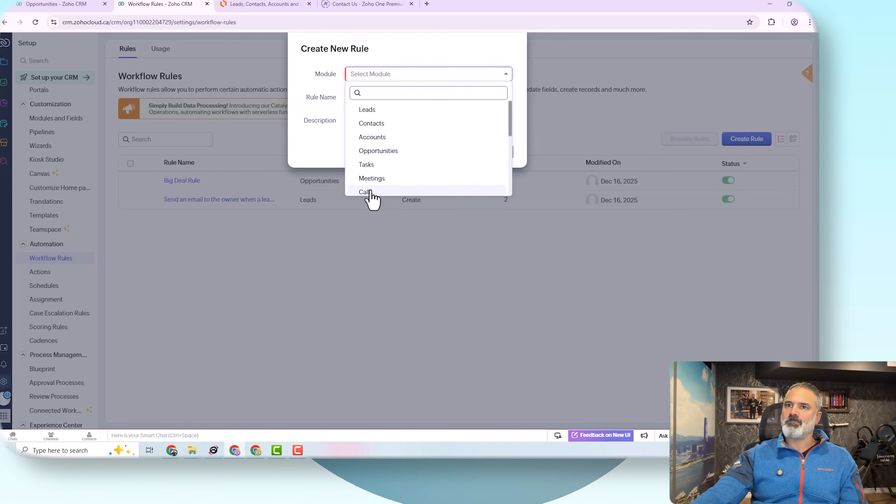
click(74, 4)
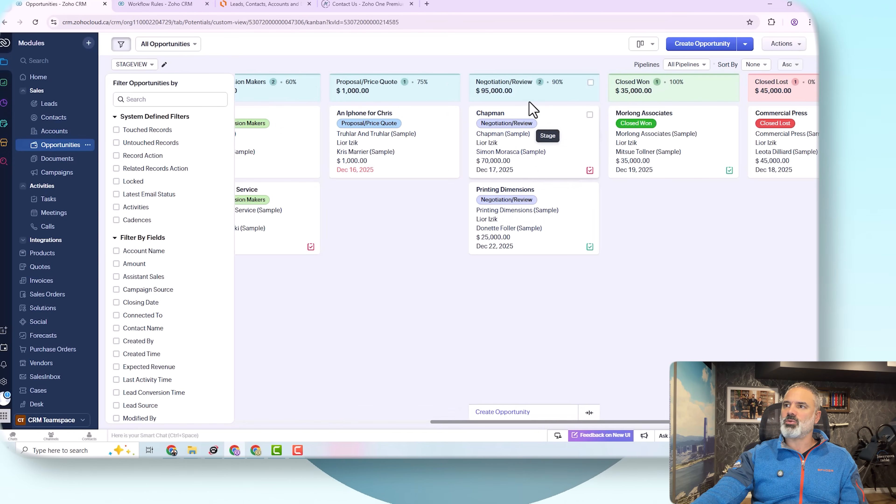
click(170, 5)
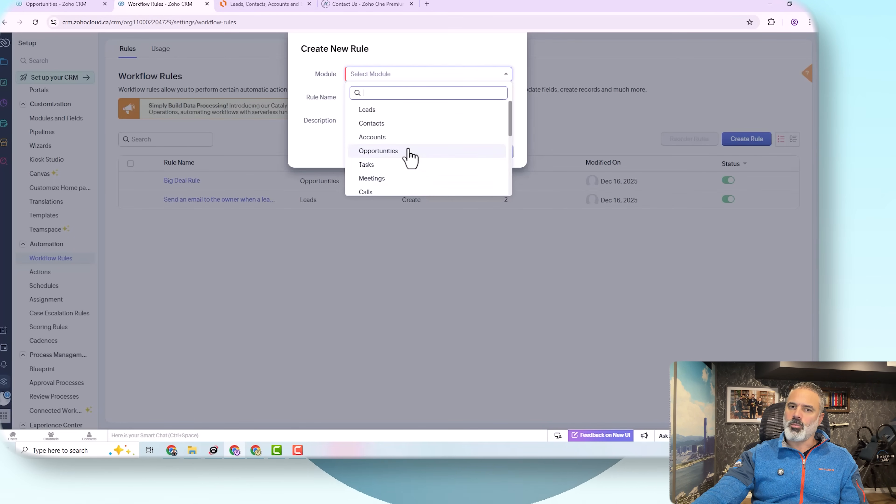
click(411, 157)
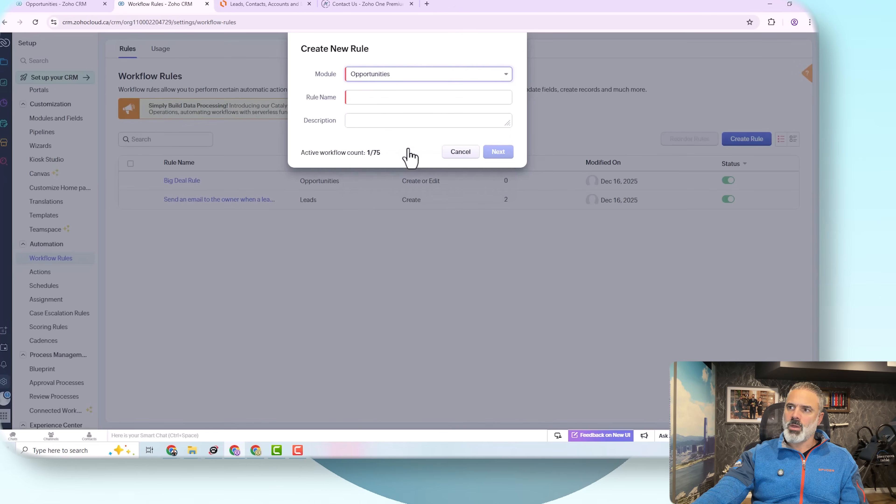
click(392, 97)
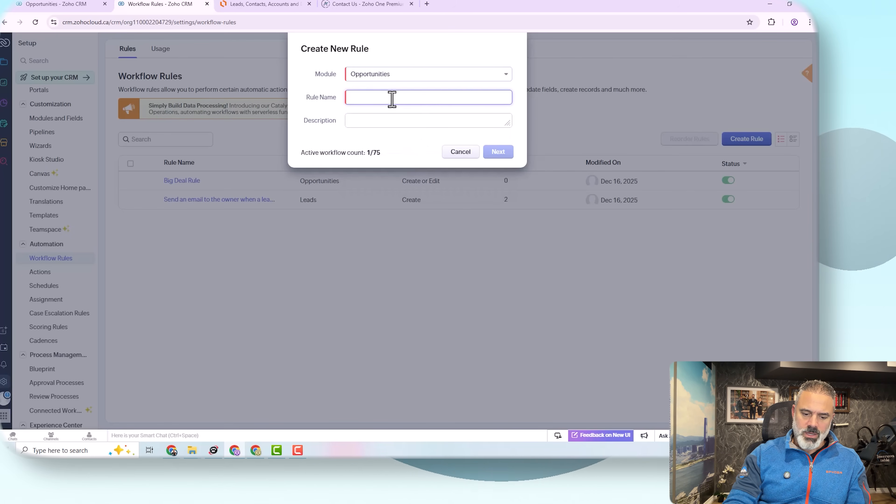
text(Email on)
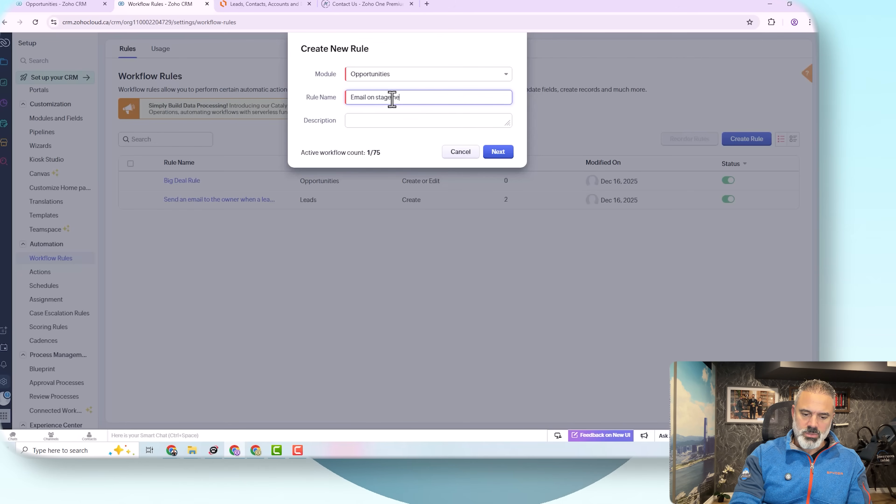
text(stage negotia)
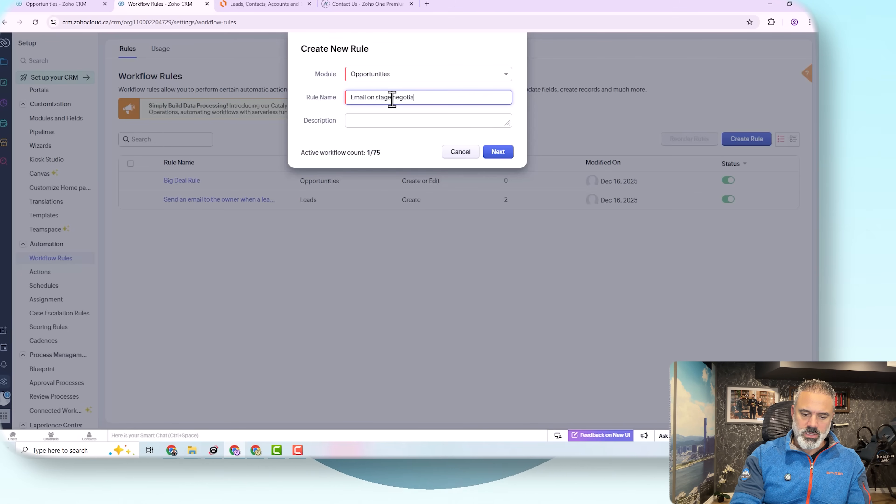
text(tions)
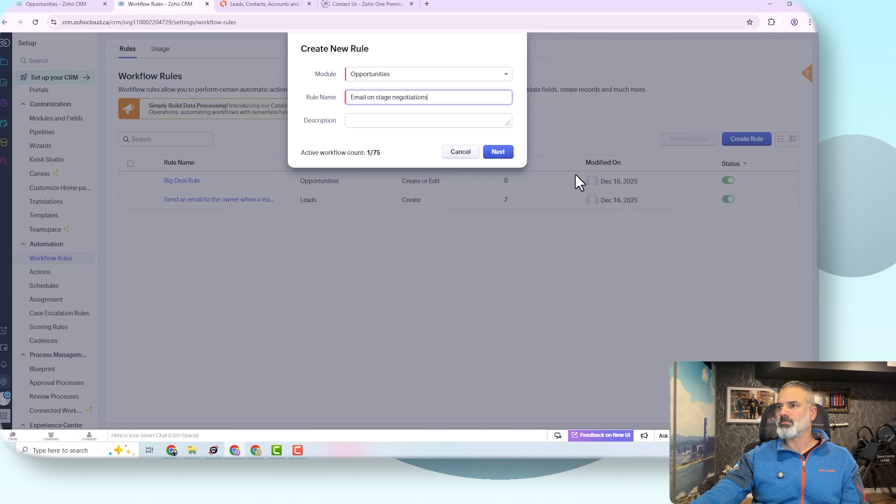
click(501, 152)
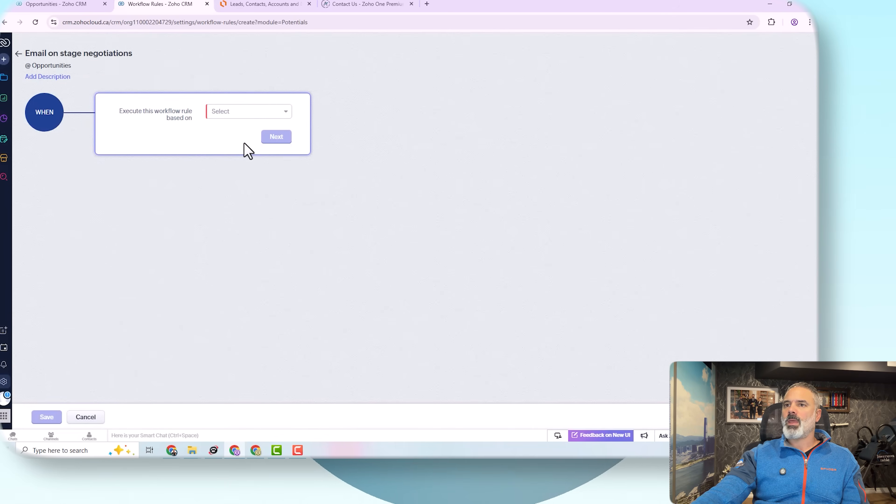
Step: Set the WHEN trigger to Record action > Edit > Specific field(s) gets modified
click(60, 4)
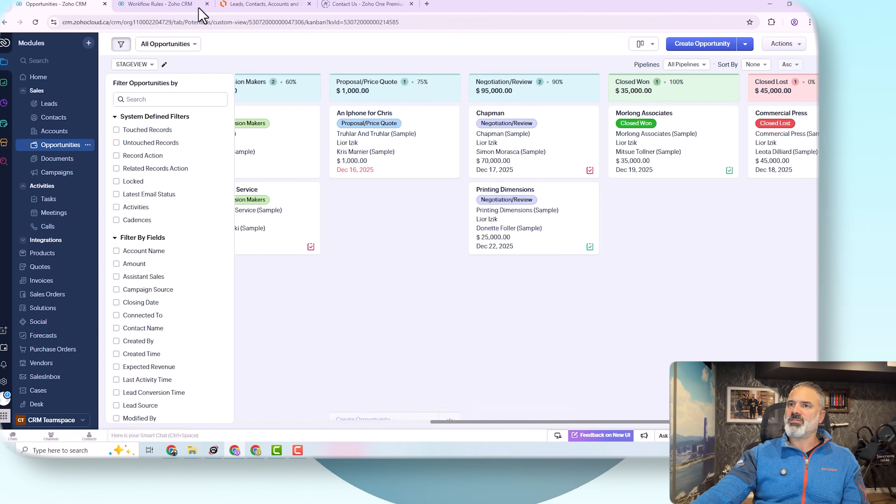
click(159, 4)
click(221, 113)
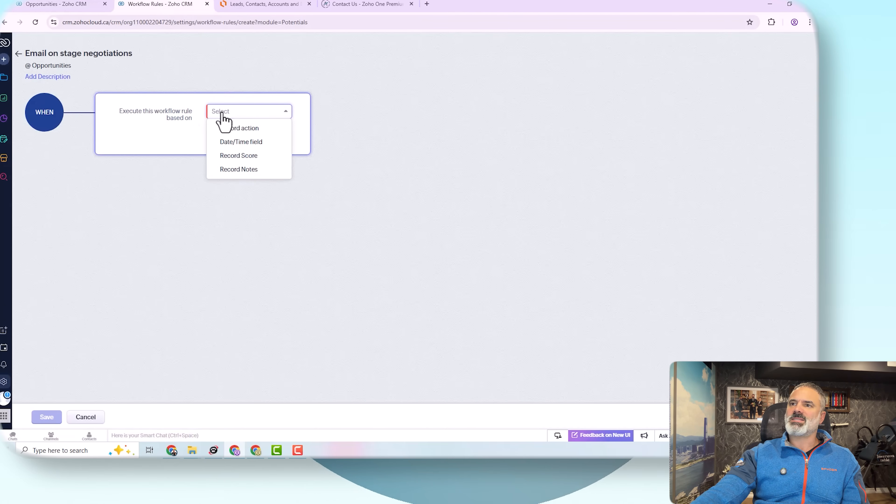
click(249, 129)
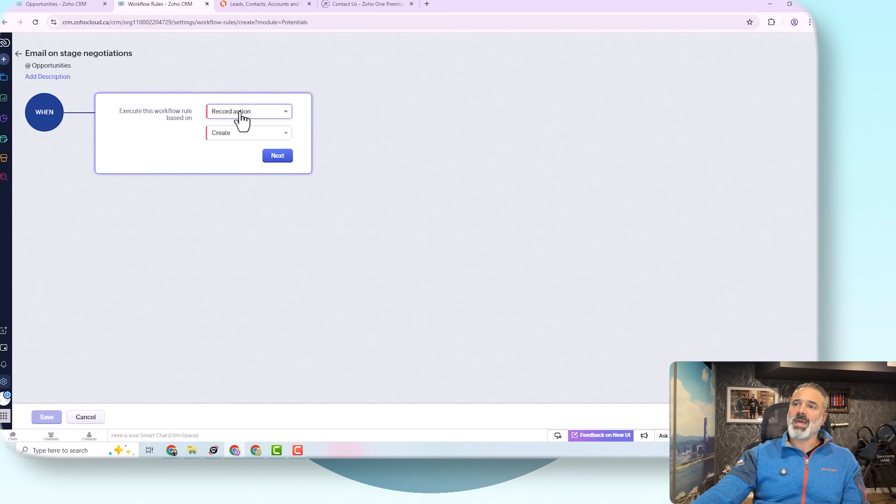
click(244, 134)
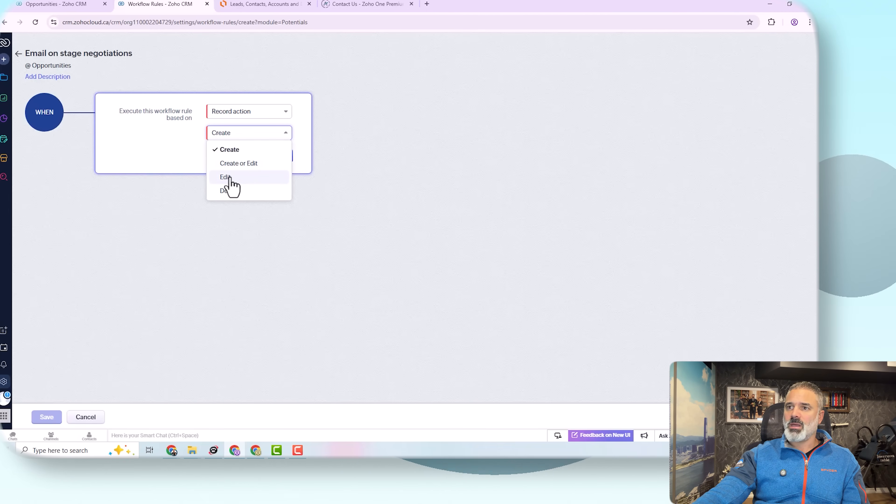
click(246, 180)
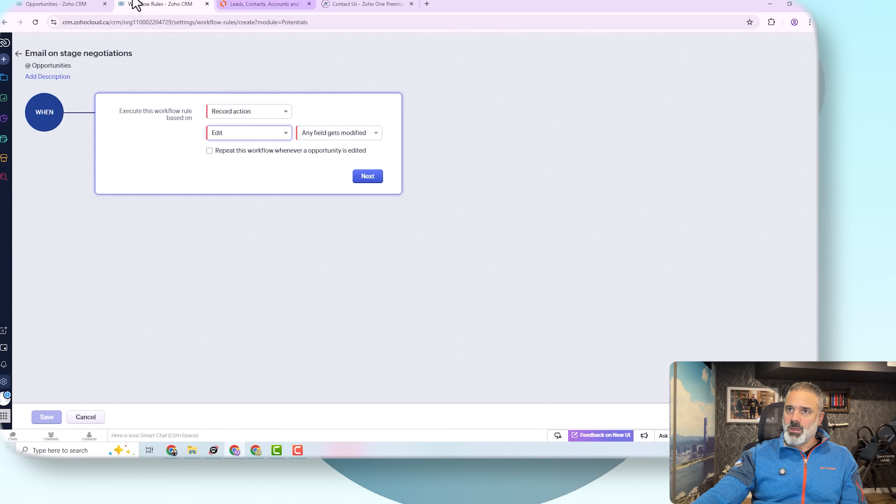
click(74, 4)
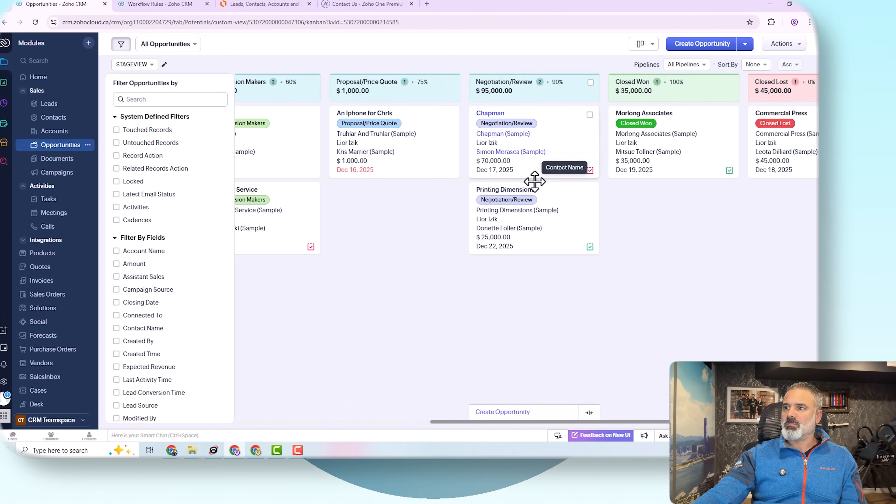
click(160, 4)
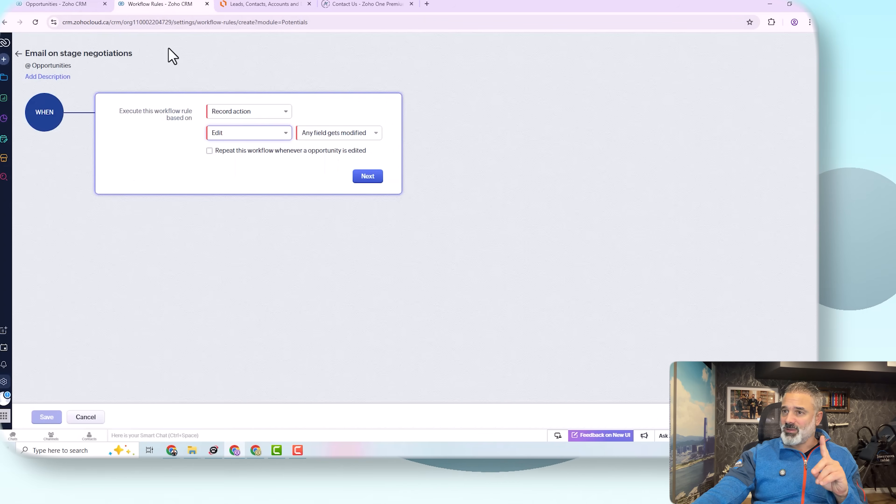
click(349, 136)
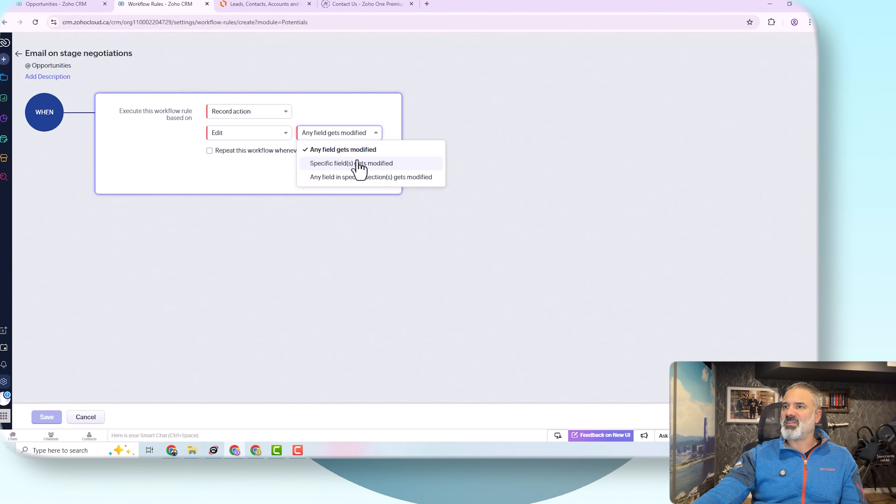
click(391, 164)
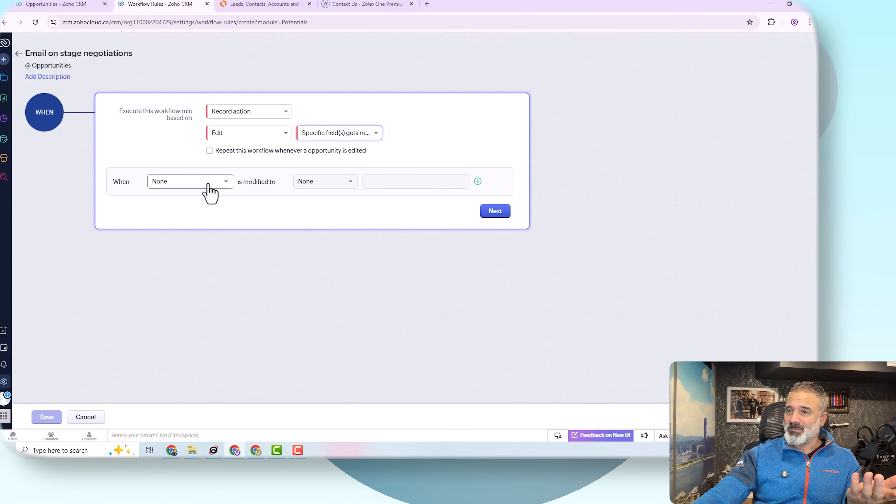
Step: Watch the Stage field and fire when it changes to Negotiation/Review
click(218, 183)
text(sta)
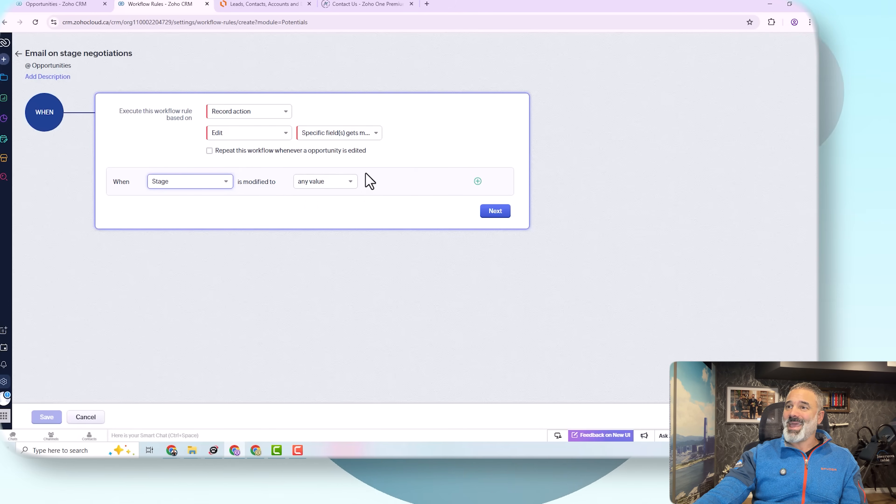
click(75, 6)
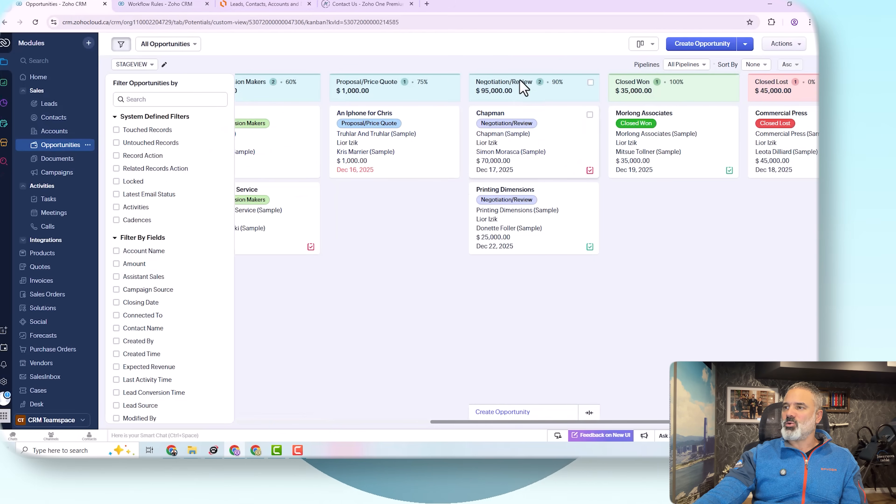
click(161, 4)
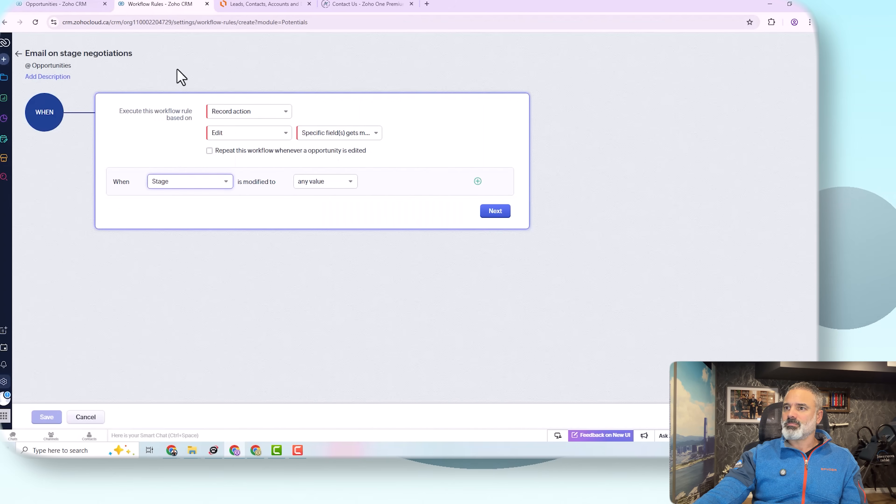
click(321, 191)
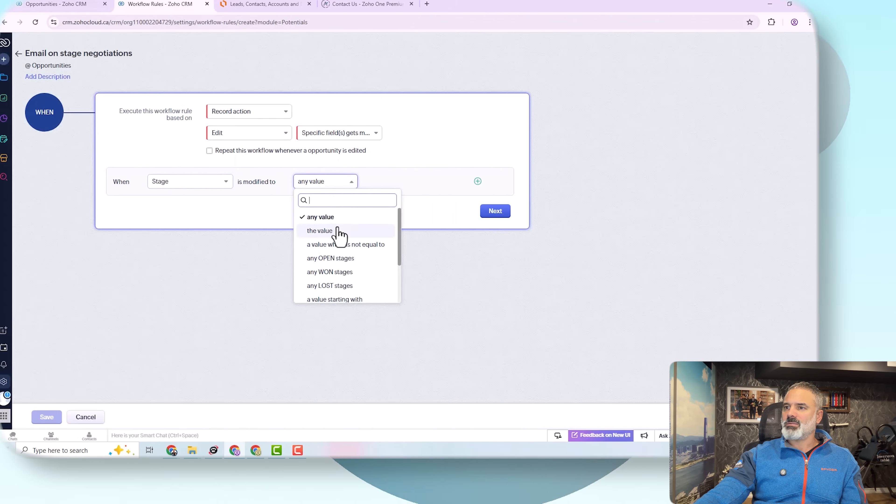
click(320, 231)
click(375, 183)
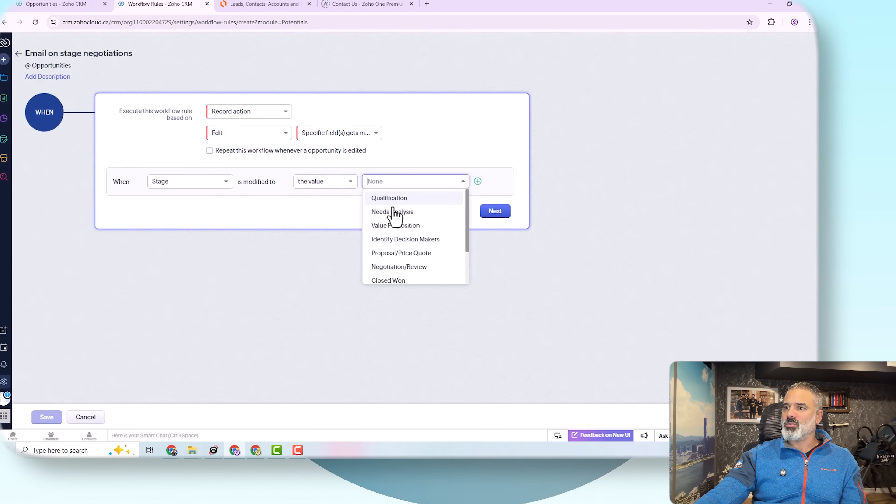
click(417, 267)
click(437, 153)
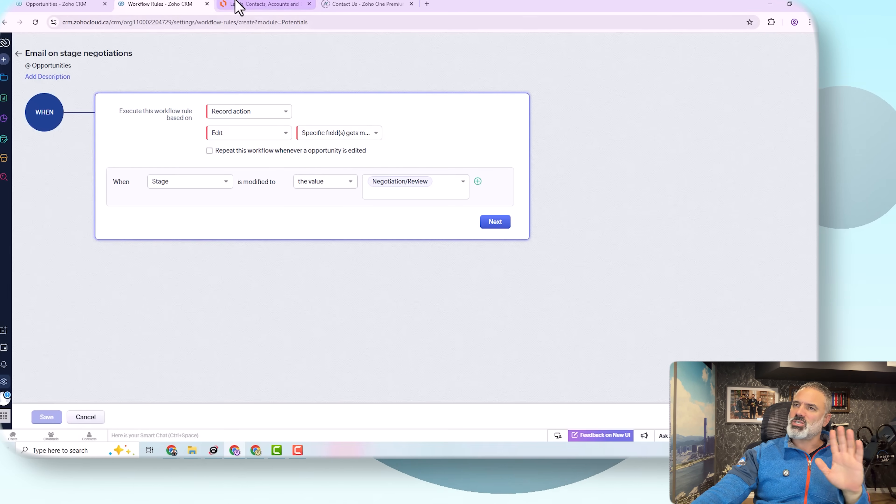
Step: Move Printing Dimensions into Proposal/Price Quote on the board, then proceed to conditions
click(51, 4)
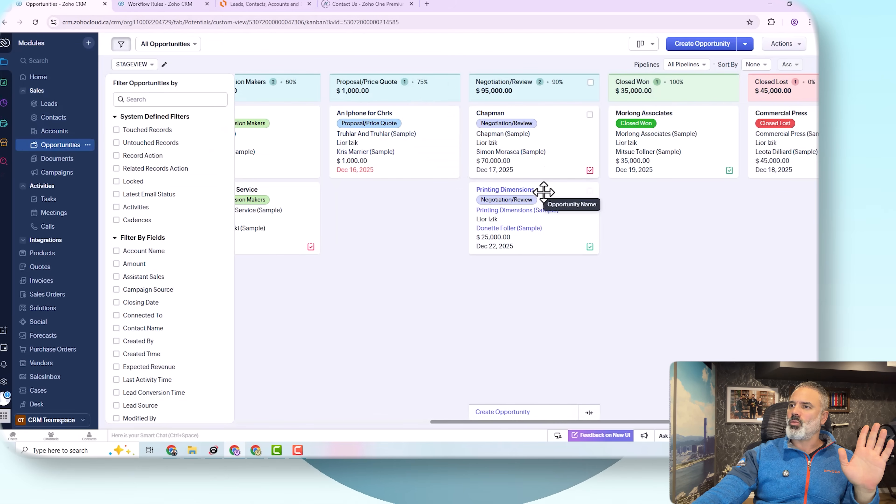
drag(540, 196, 416, 204)
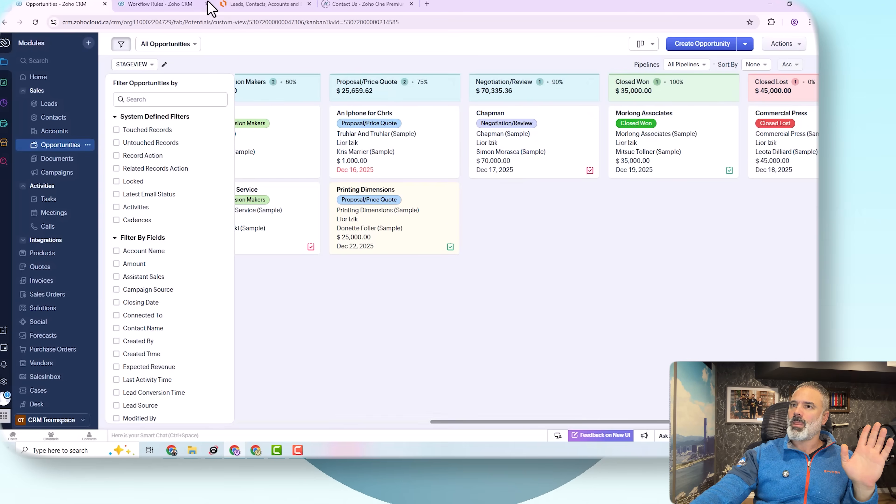
click(186, 5)
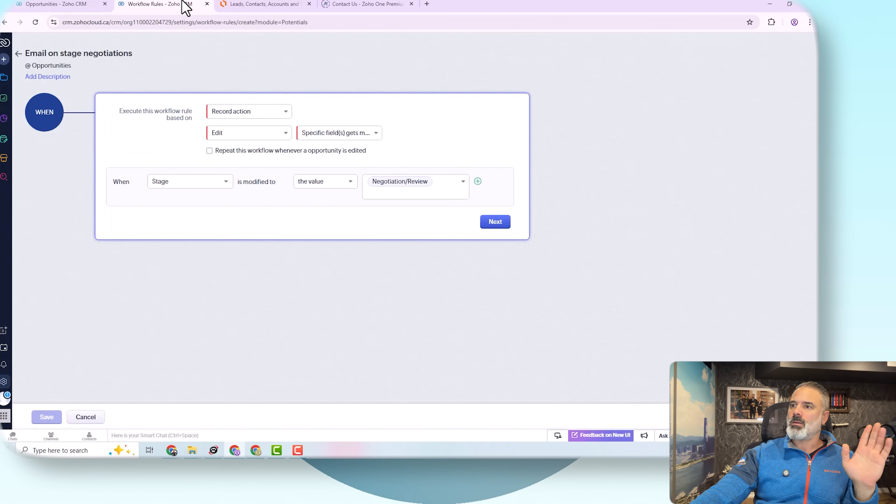
click(501, 226)
Step: Set Condition 1 to Opportunity Name is Test, then return to the Opportunities board
click(178, 218)
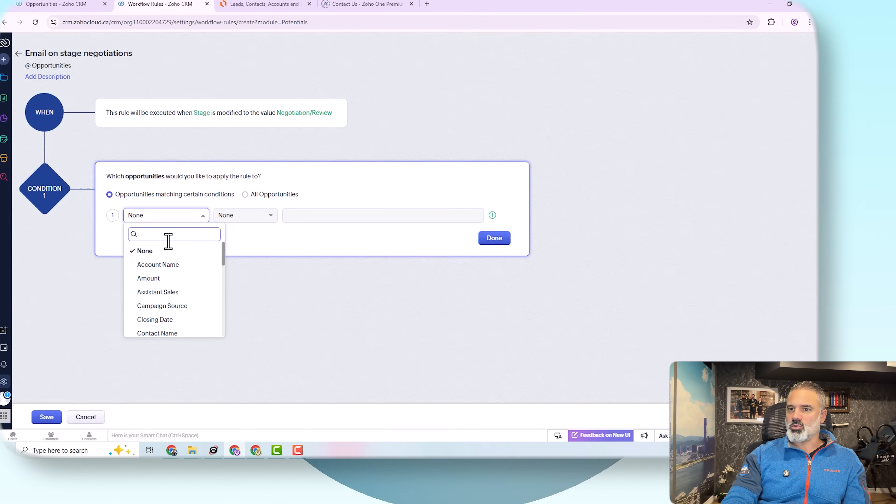
text(fi)
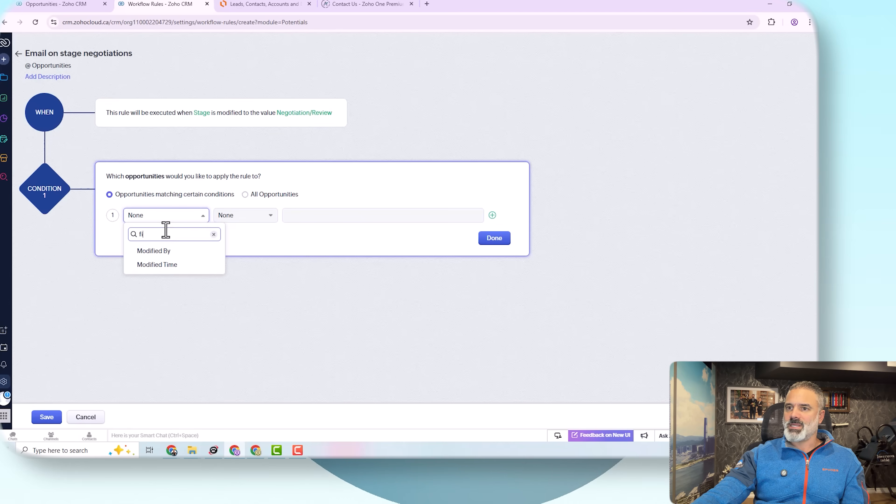
text(opp)
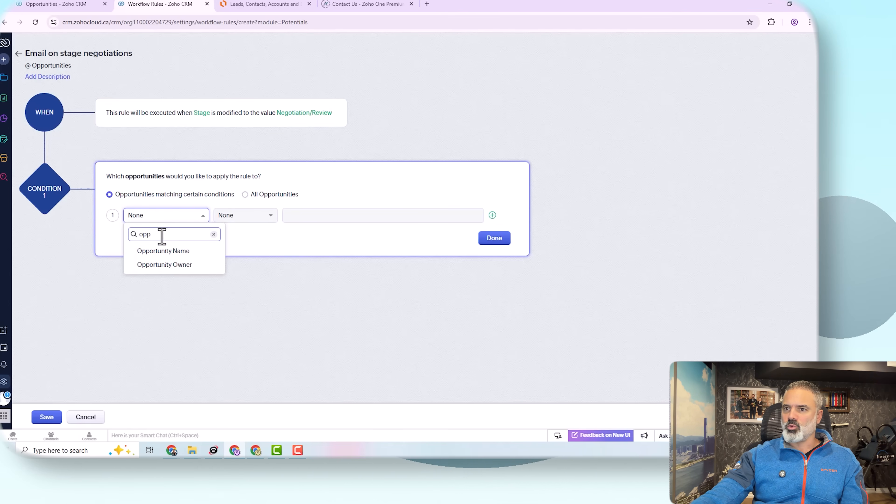
click(167, 249)
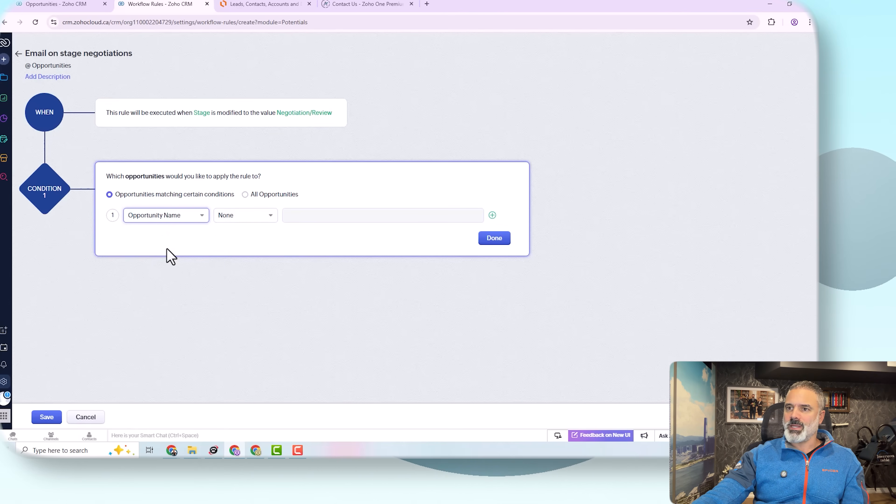
click(243, 217)
click(249, 245)
click(320, 214)
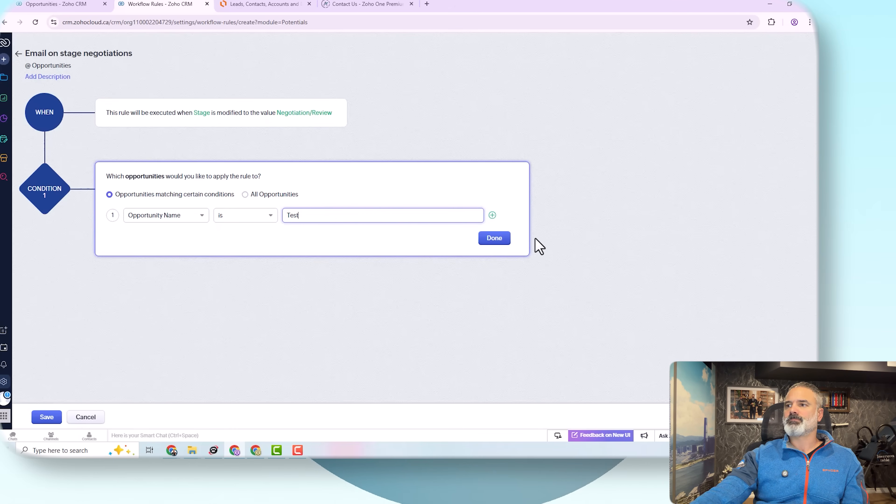
click(506, 242)
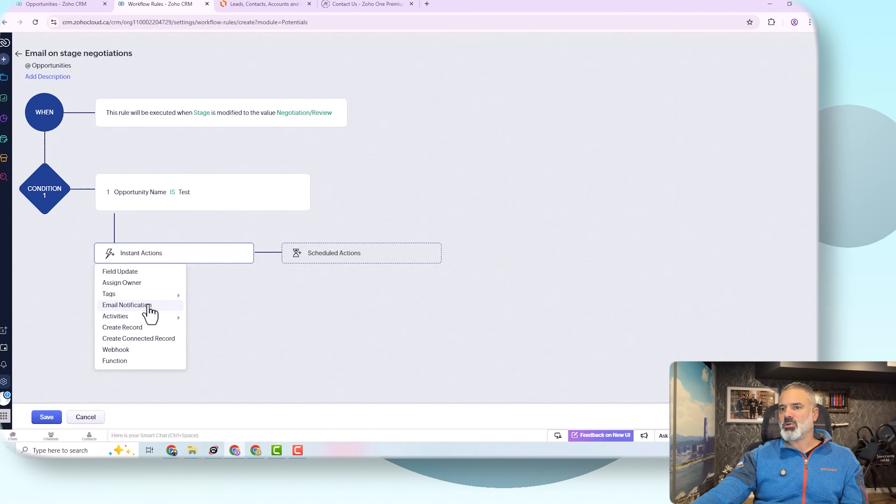
mouse_move(160, 293)
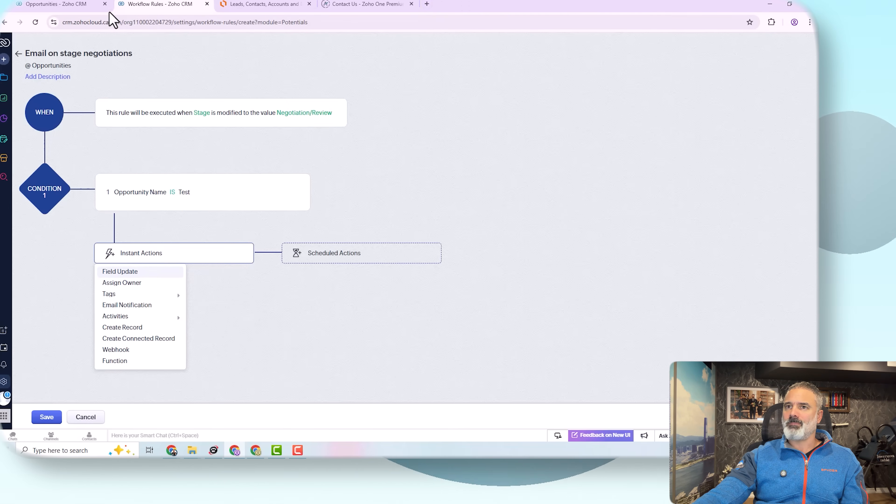
click(58, 4)
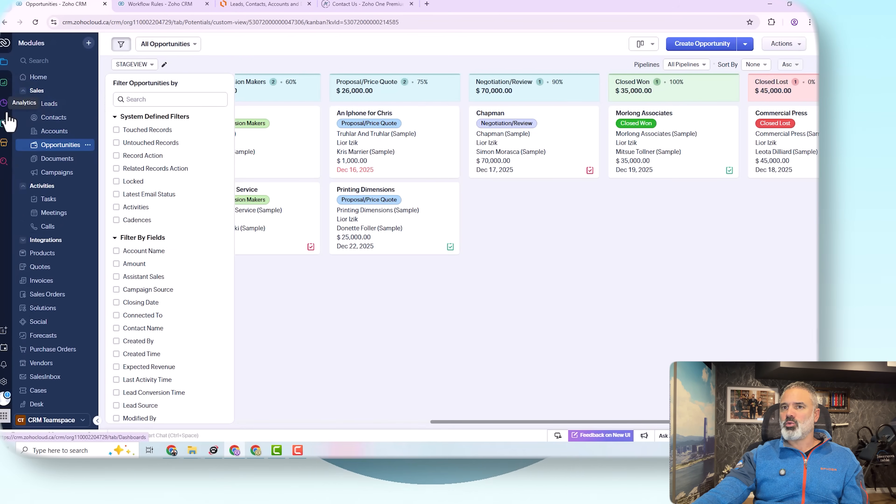
Step: Find Zoho Cliq for Zoho CRM in Marketplace, then activate and enable it
click(4, 143)
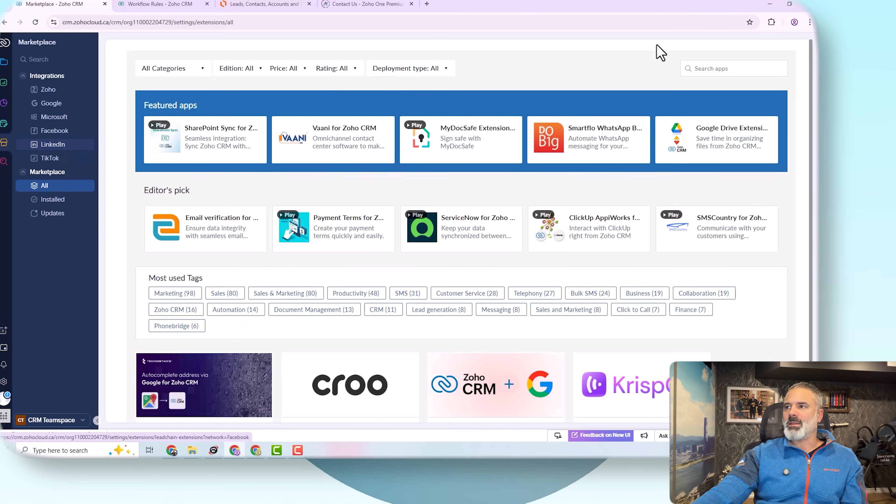
click(738, 66)
text(cliq)
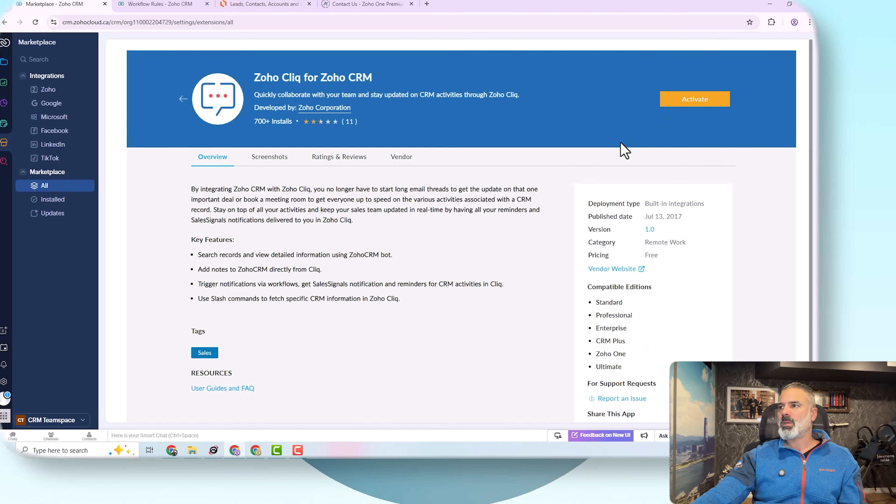
click(688, 104)
scroll(459, 212, down, 2)
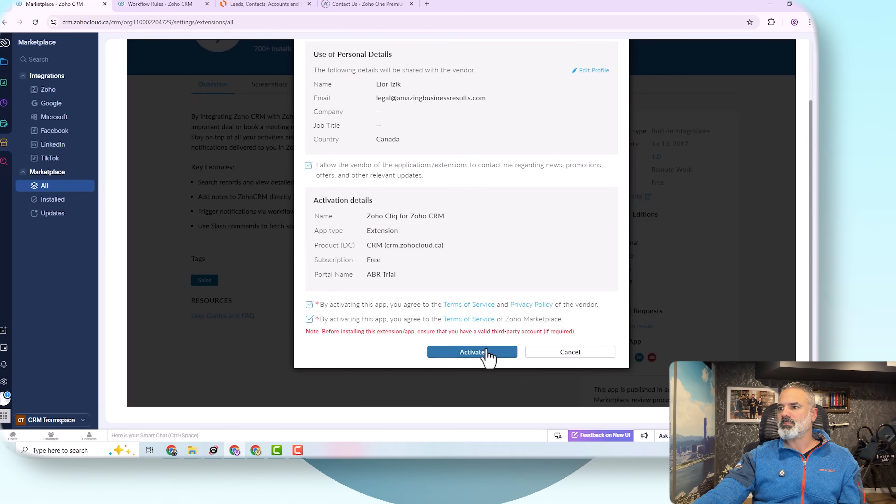
click(487, 352)
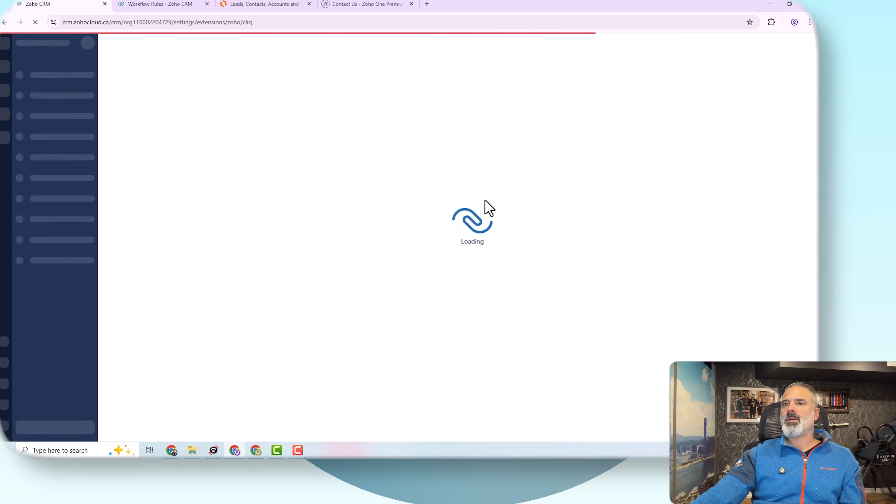
click(149, 212)
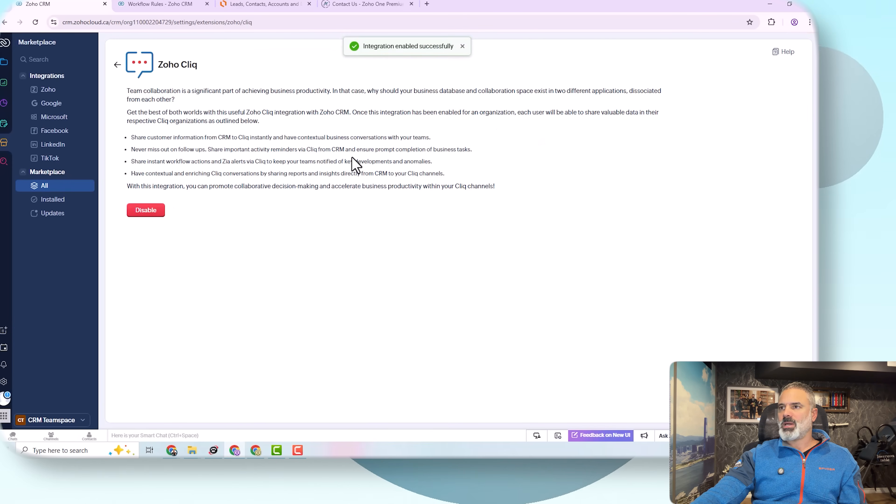
click(174, 10)
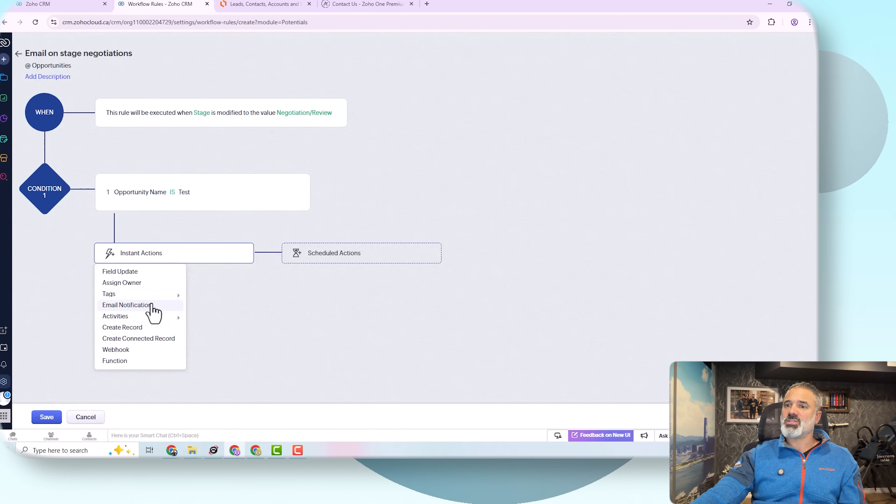
Step: Associate the Big Deal Alert email notification as an instant action and save the rule
mouse_move(175, 297)
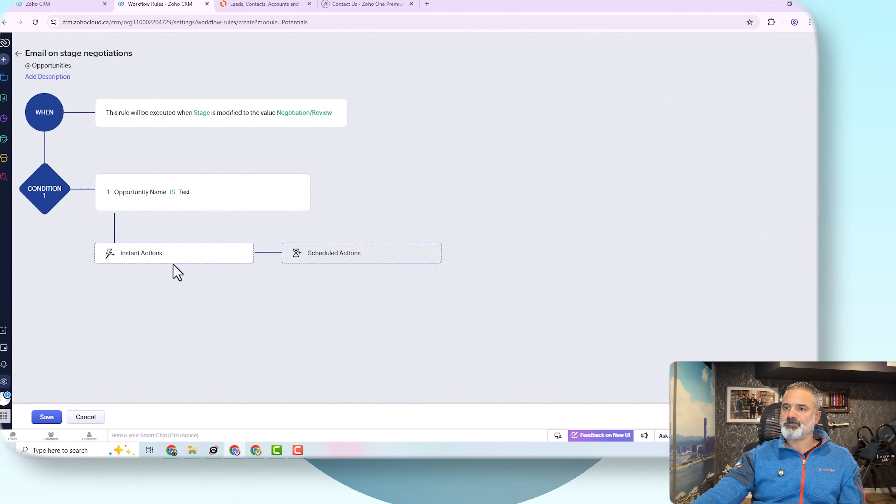
click(164, 256)
click(134, 307)
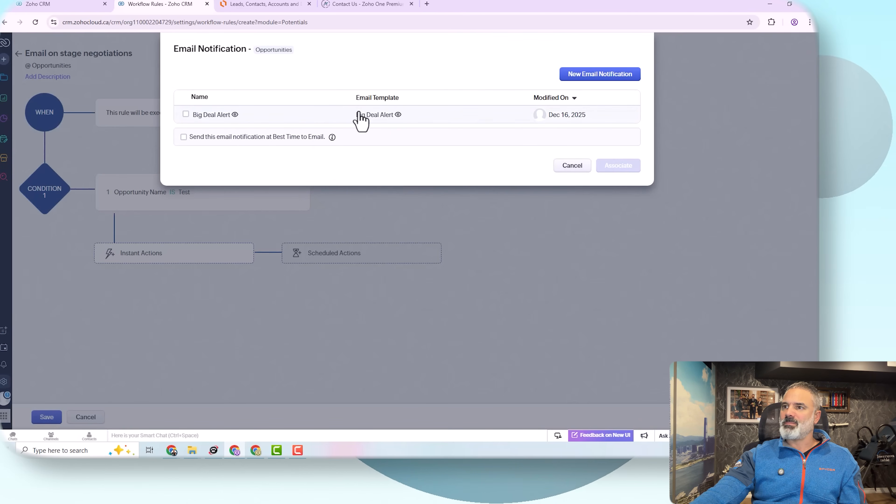
click(360, 115)
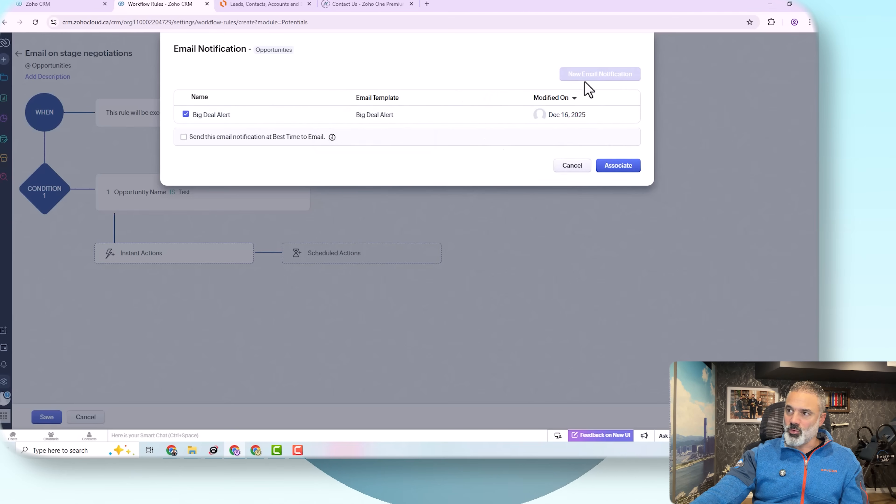
click(617, 167)
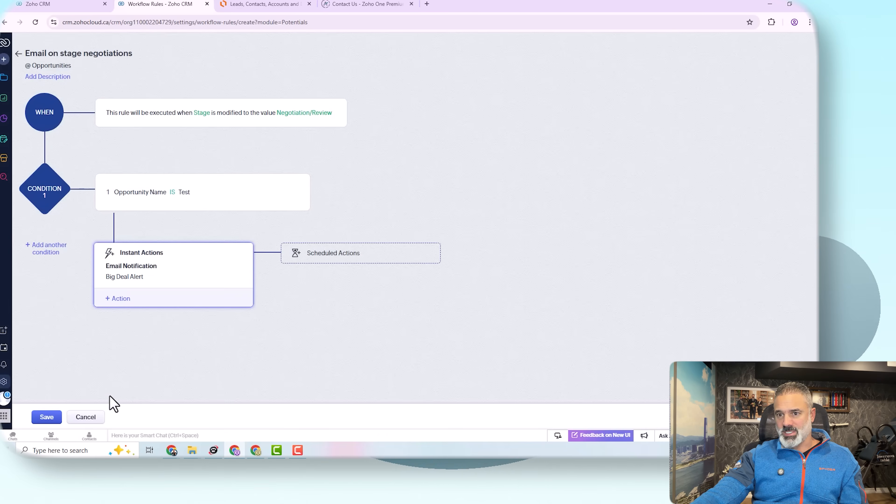
click(47, 417)
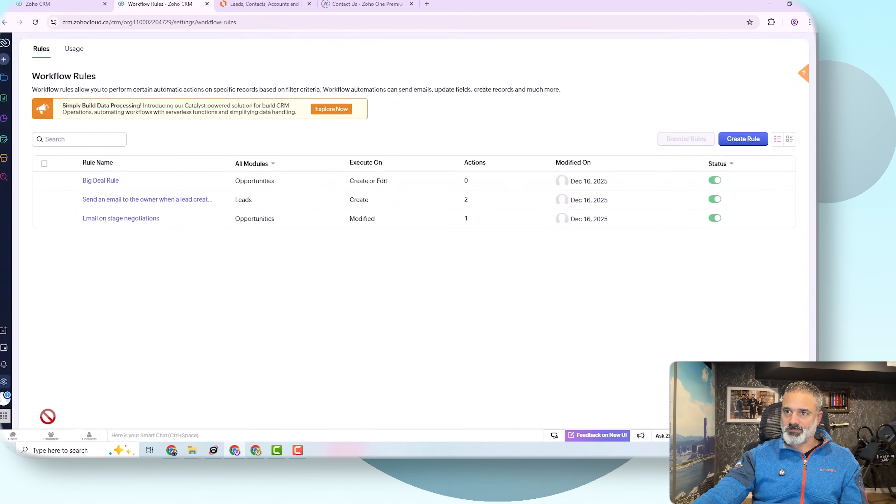